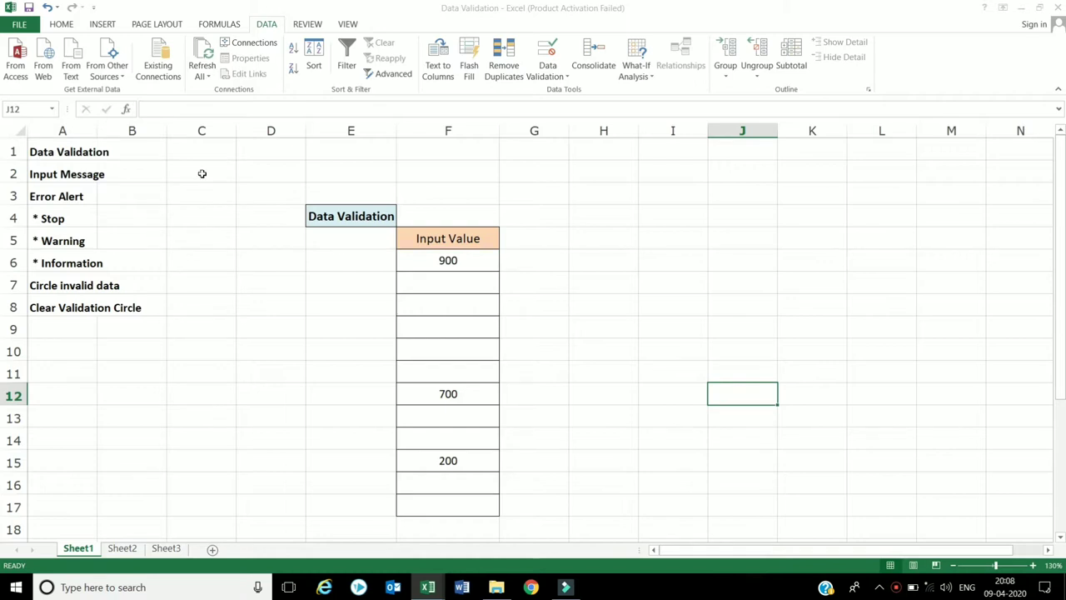
# - Review the data validation topics: Input Message, Error Alert, alert styles and validation circles
pyautogui.click(55, 151)
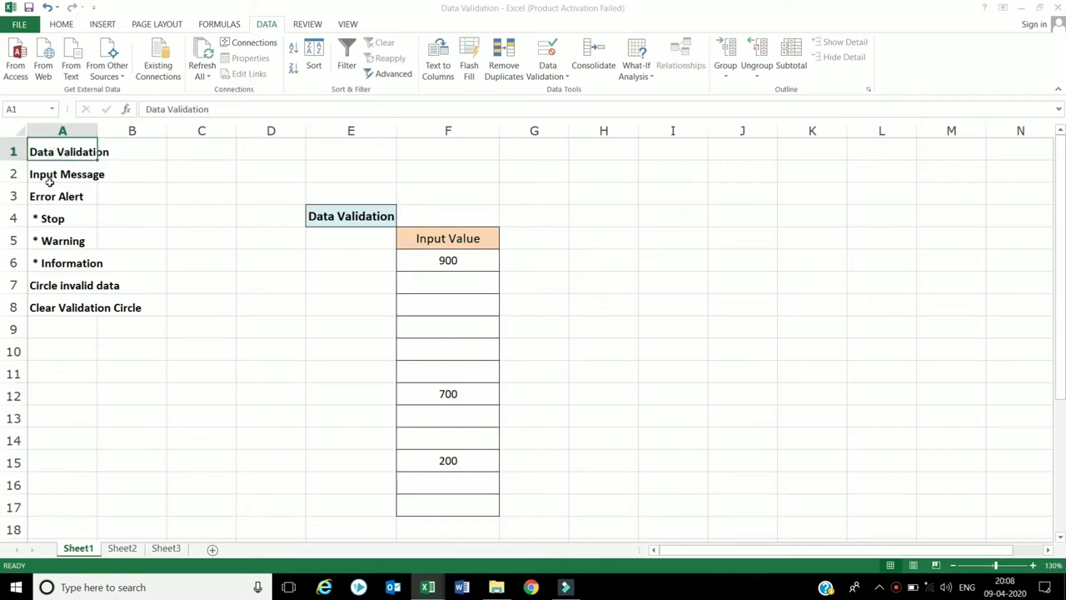
pyautogui.click(50, 181)
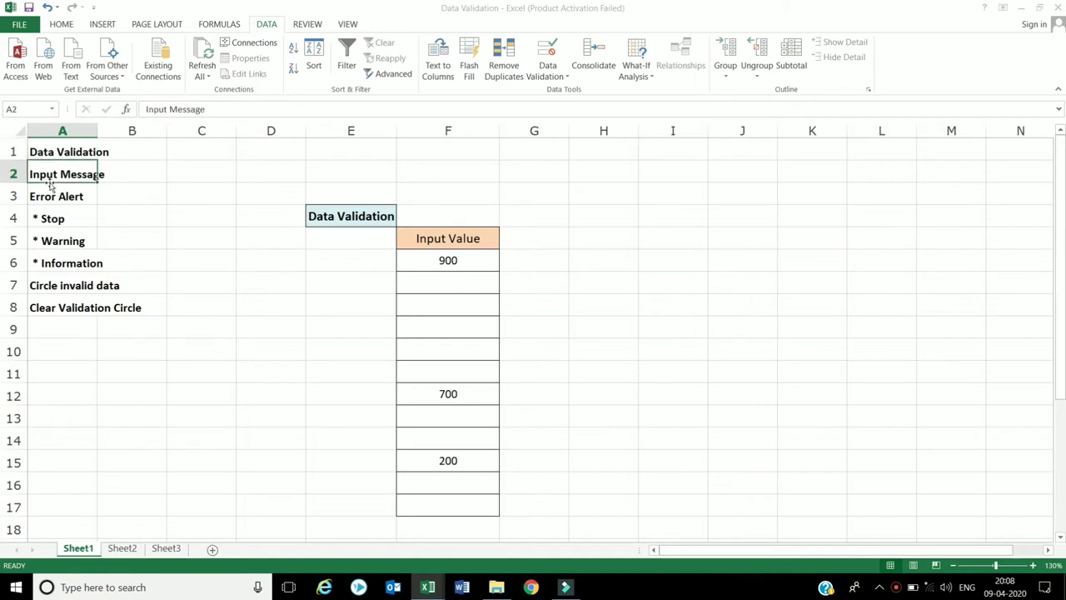
pyautogui.click(50, 188)
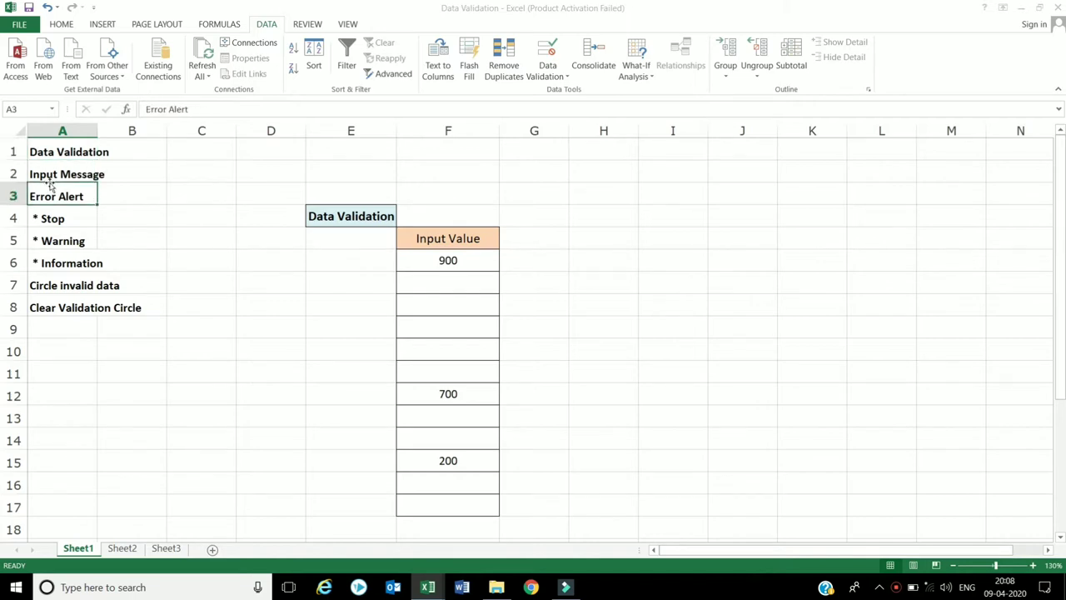
pyautogui.press('Down')
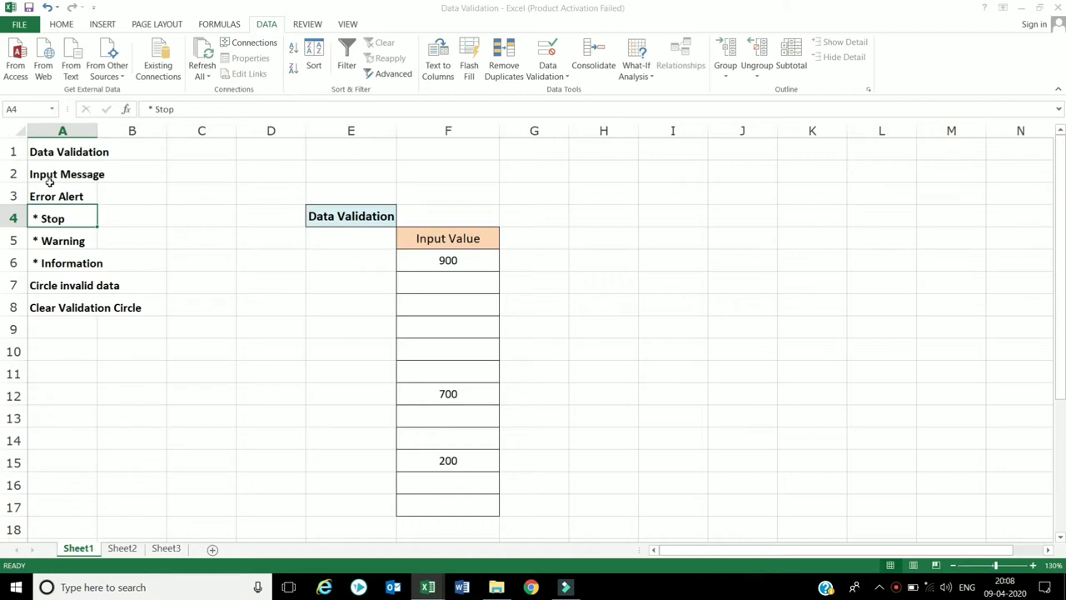
pyautogui.press('Down')
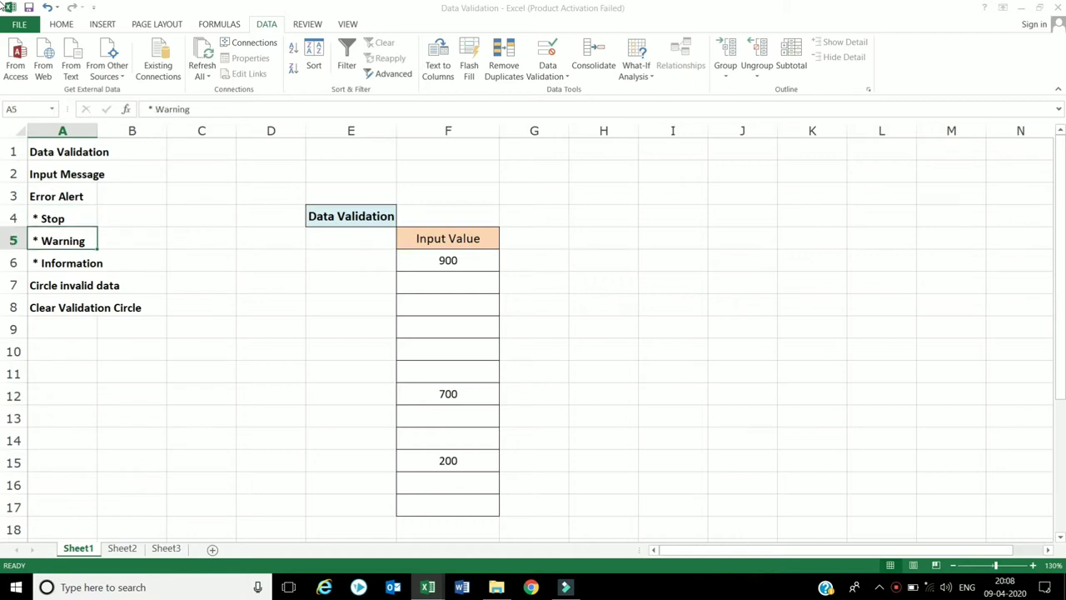
pyautogui.press('Down')
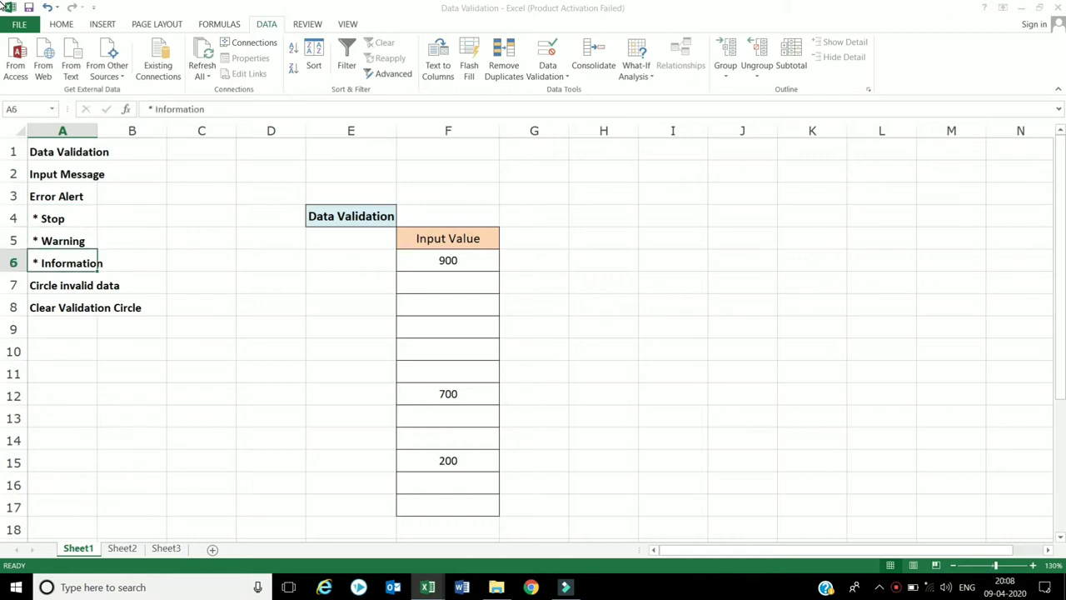
pyautogui.press('Down')
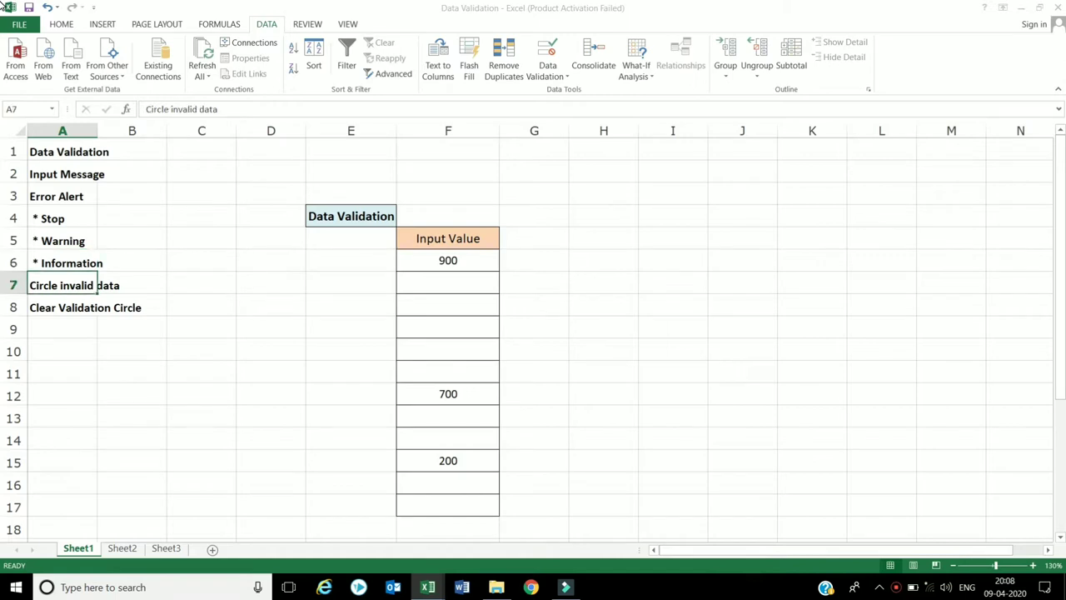
pyautogui.press('Down')
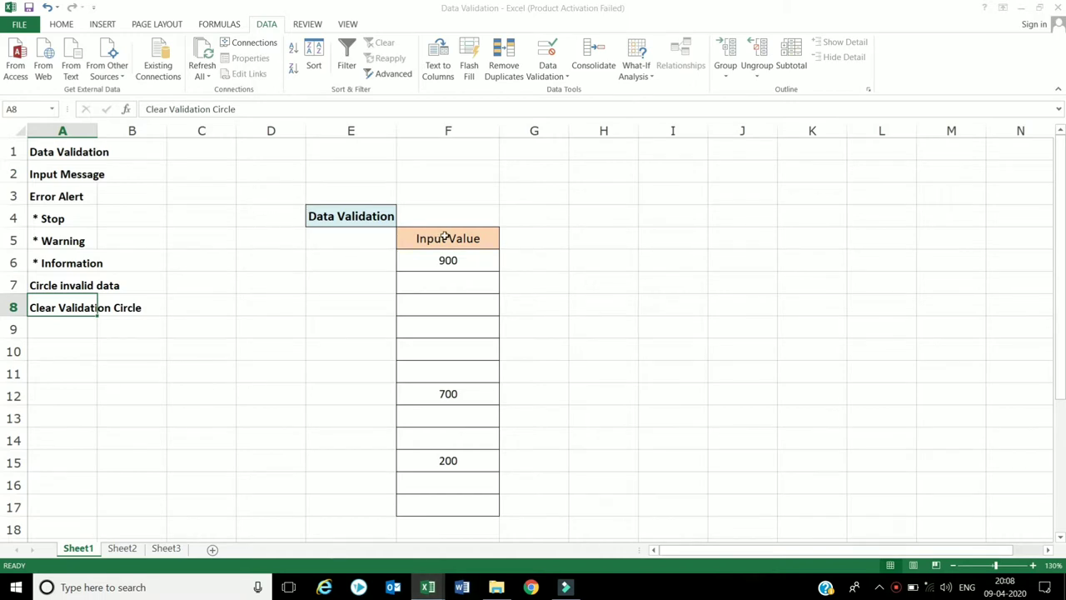
# - Point out the Input Value cells and their existing values 900, 700 and 200
pyautogui.moveTo(446, 238); pyautogui.dragTo(442, 497)
pyautogui.click(661, 300)
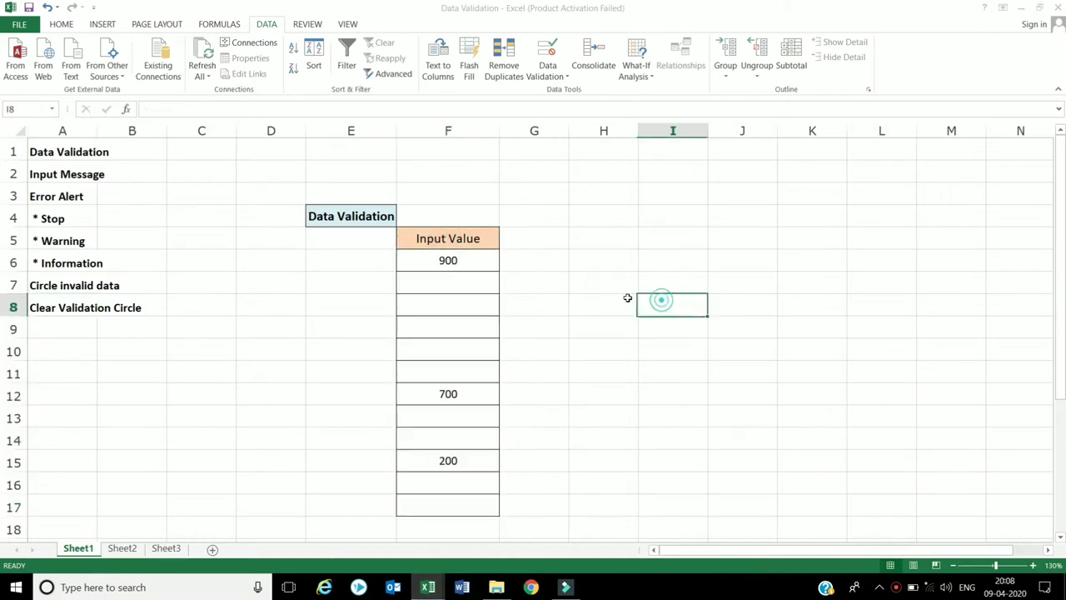
pyautogui.click(434, 255)
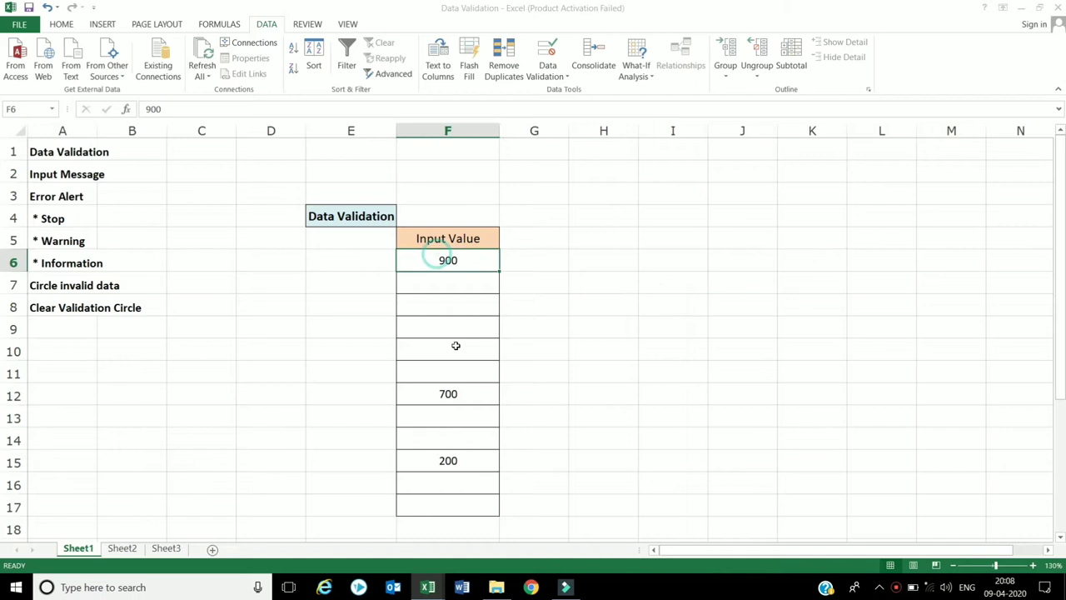
pyautogui.click(455, 390)
pyautogui.click(469, 459)
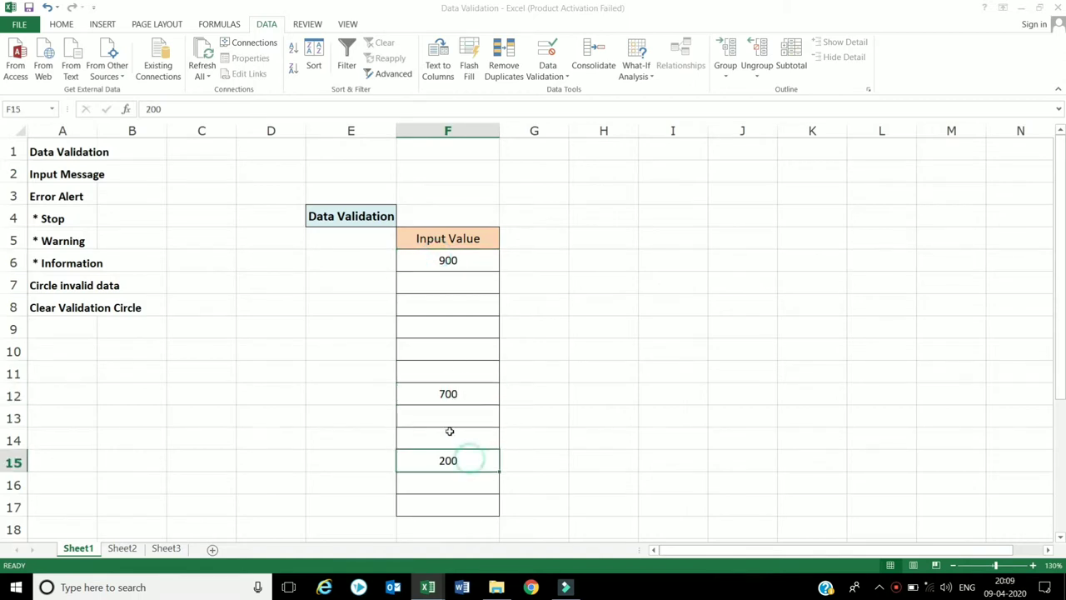
pyautogui.click(451, 258)
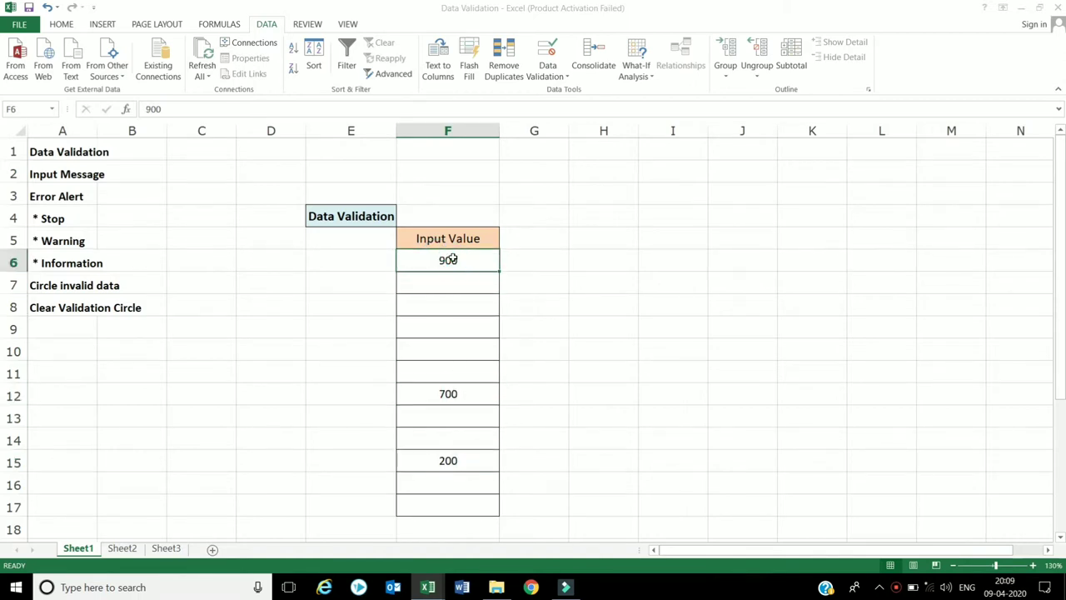
# - Apply a Whole number validation rule, minimum 10 and maximum 100, to F6:F17
pyautogui.moveTo(451, 260); pyautogui.dragTo(439, 503)
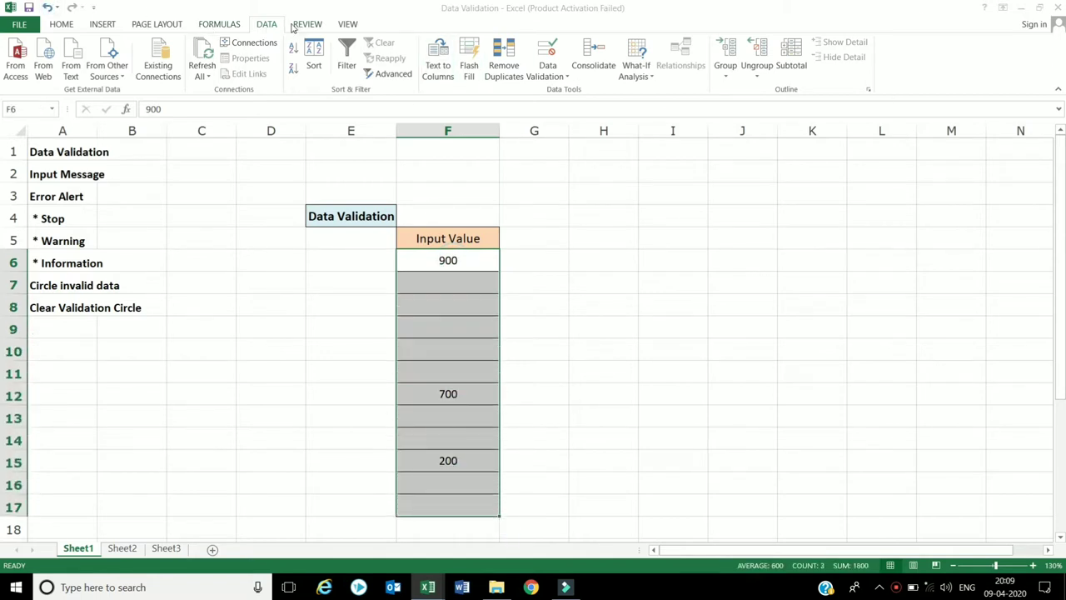
pyautogui.click(556, 77)
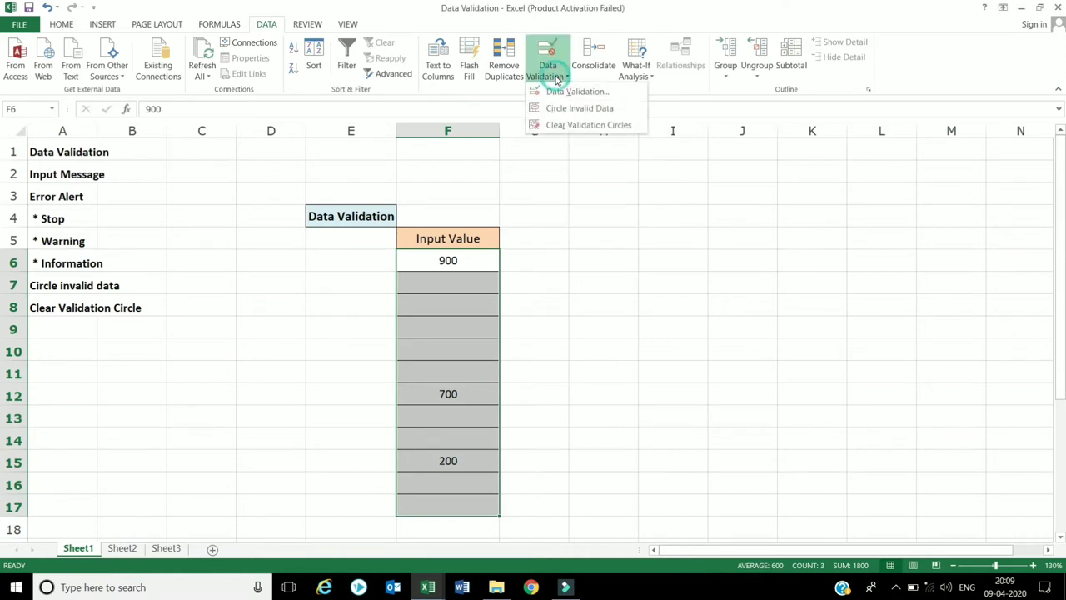
pyautogui.click(560, 94)
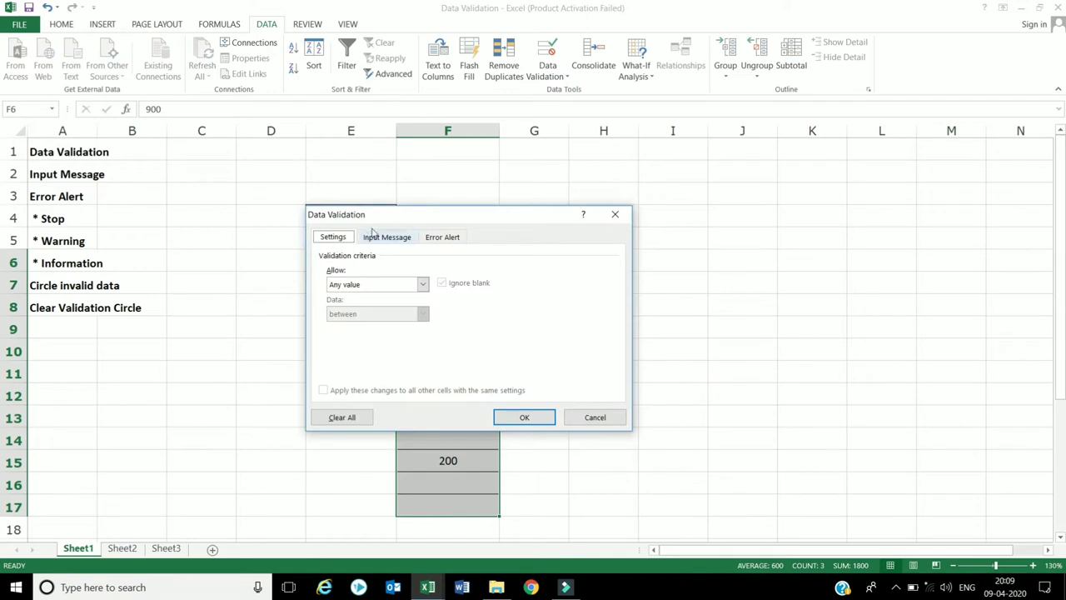
pyautogui.click(423, 286)
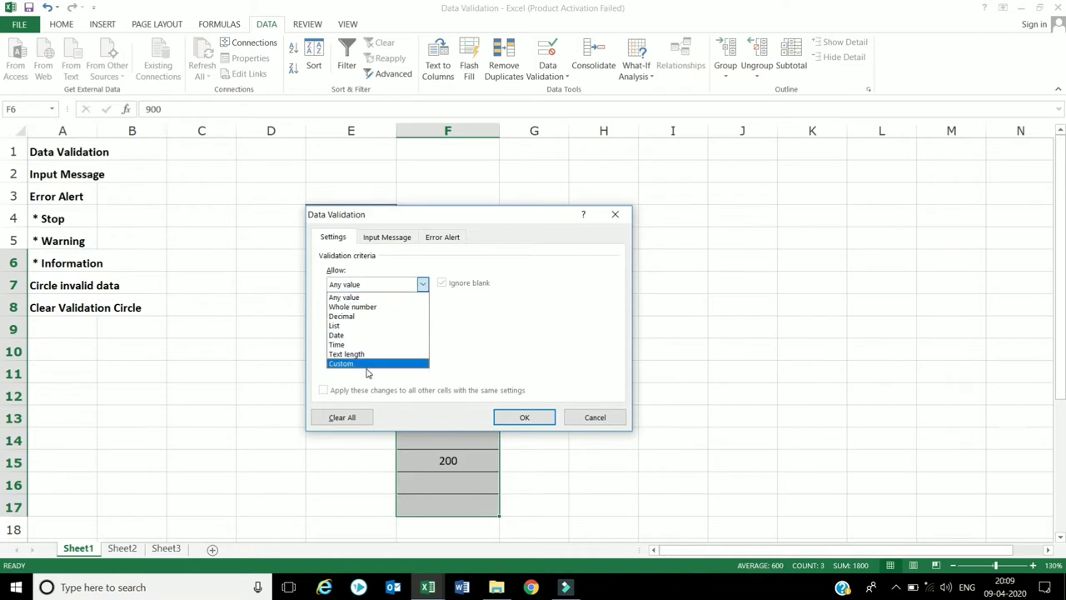
pyautogui.click(353, 307)
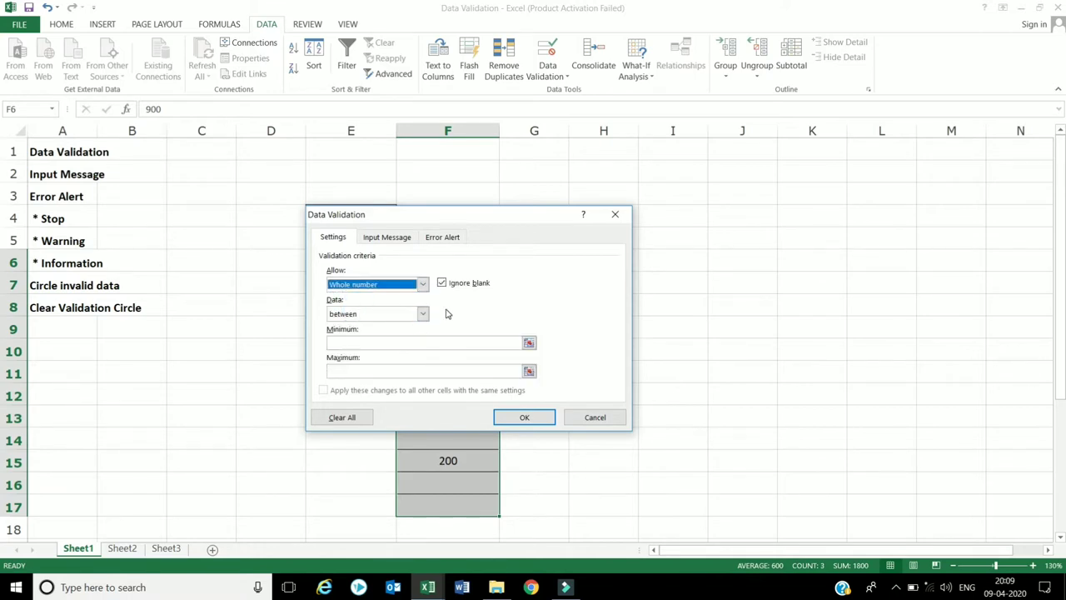
pyautogui.click(391, 342)
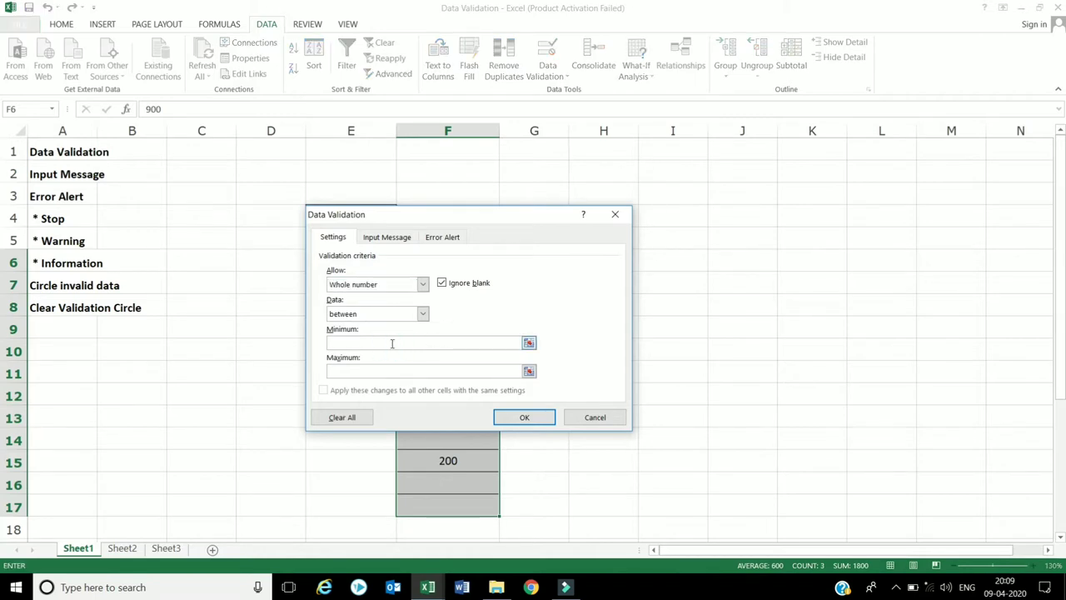
pyautogui.write('10')
pyautogui.click(420, 373)
pyautogui.write('100')
pyautogui.click(522, 415)
pyautogui.click(613, 282)
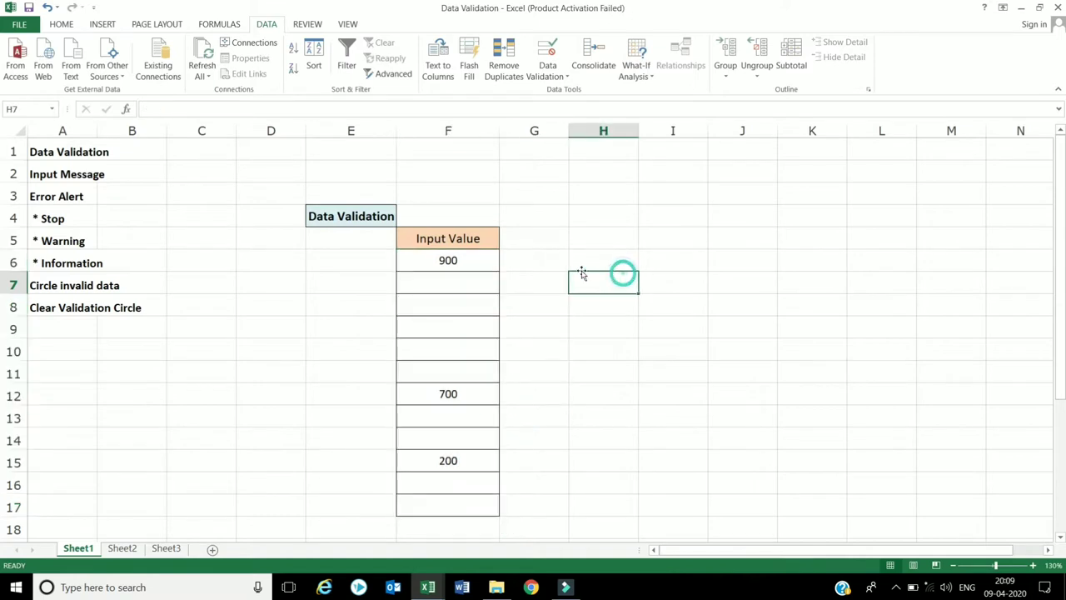
# - Enter 25 in F7, then replace the rejected 250 in F8 with 75
pyautogui.click(465, 286)
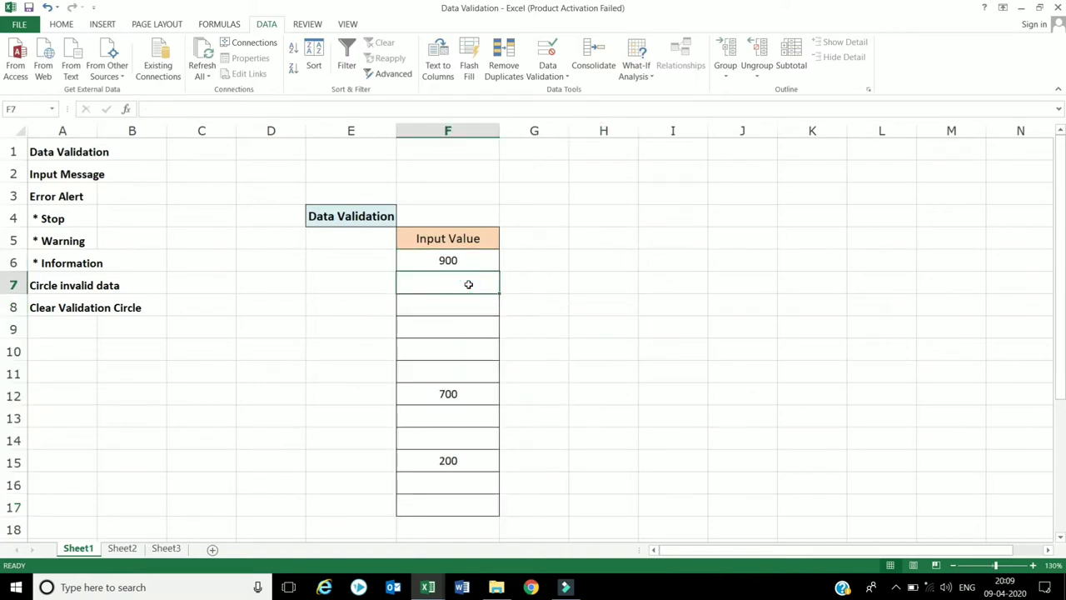
pyautogui.write('25')
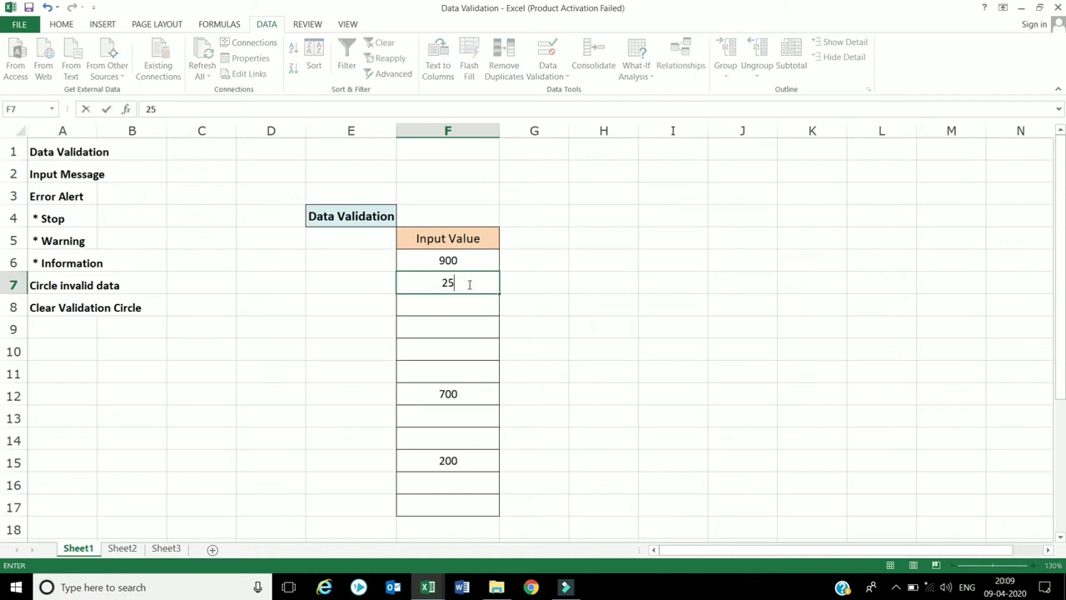
pyautogui.press('Return')
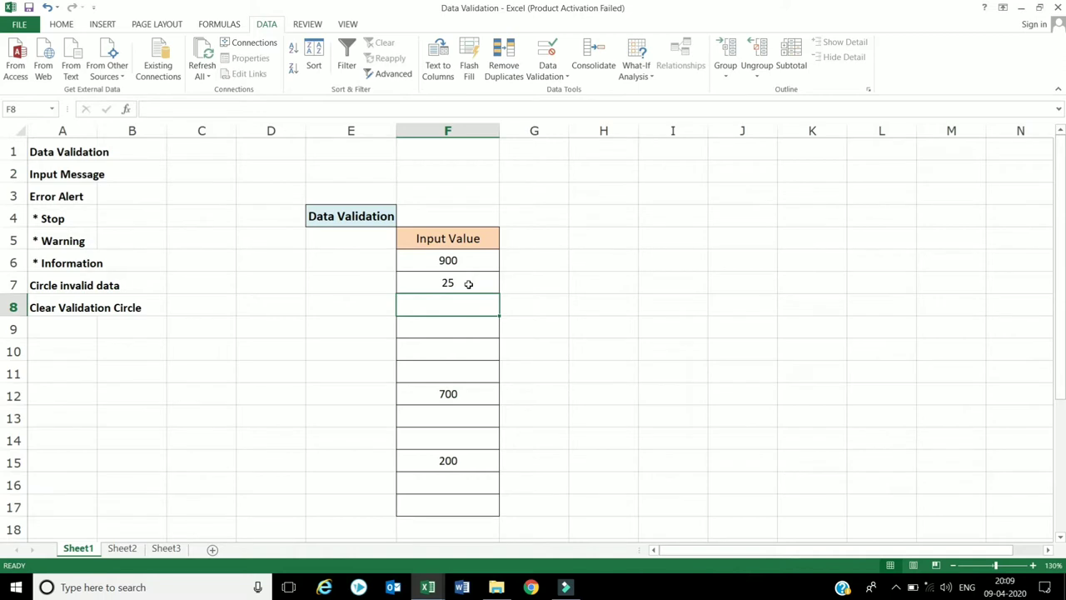
pyautogui.write('250')
pyautogui.press('Return')
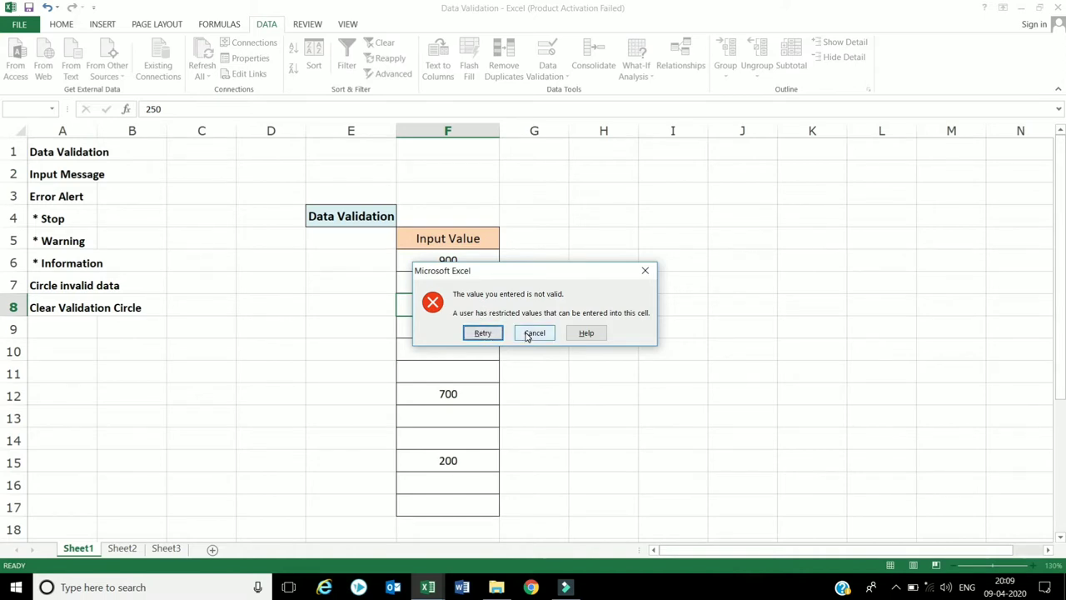
pyautogui.click(496, 333)
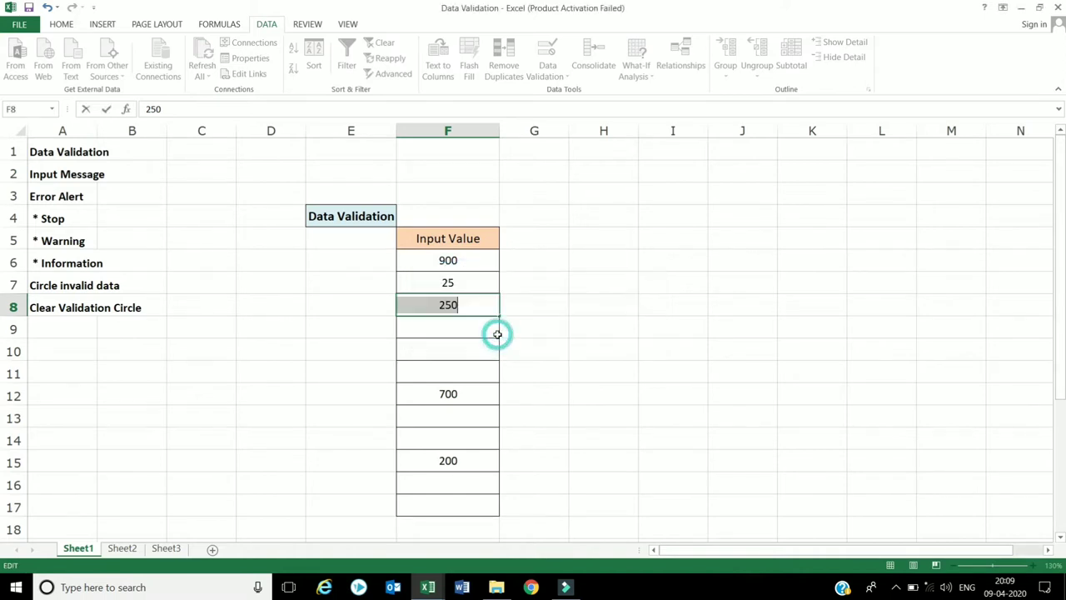
pyautogui.write('75')
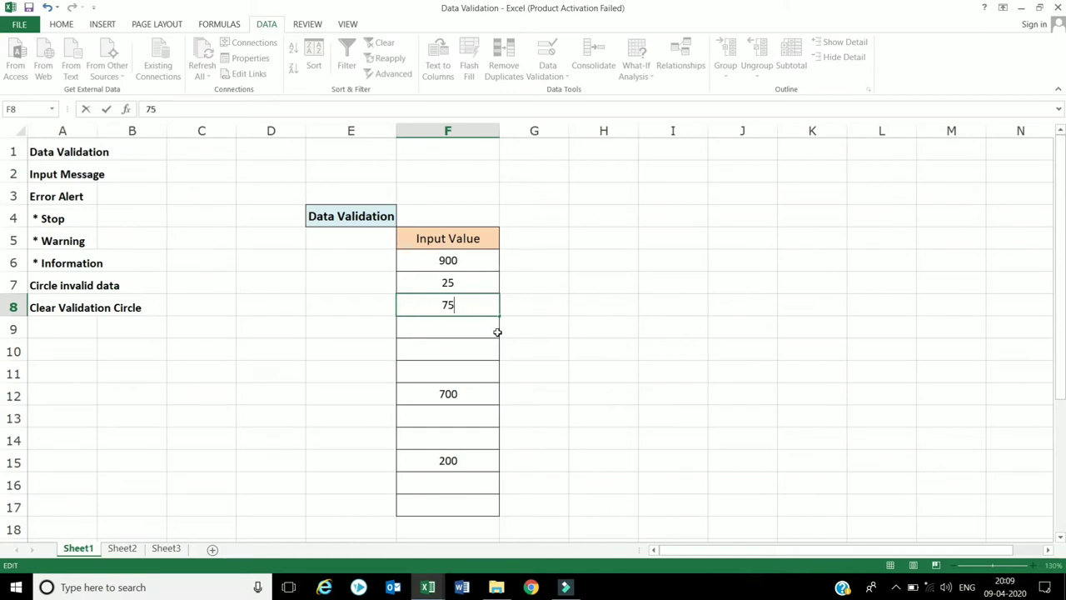
pyautogui.press('Return')
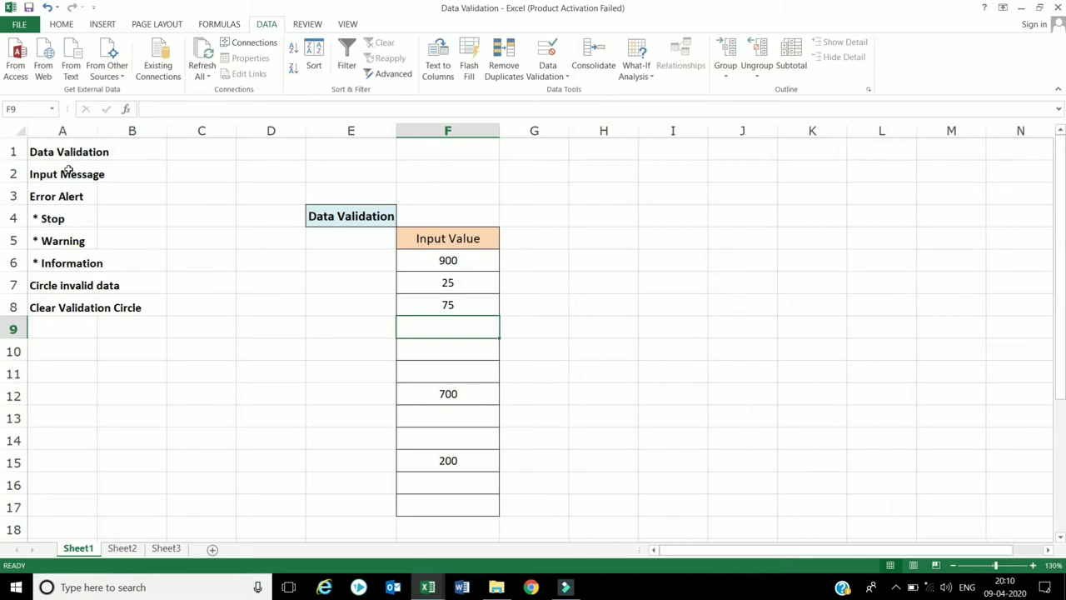
# - Inspect F6's validation settings and Input Message tab, closing without changes
pyautogui.click(437, 242)
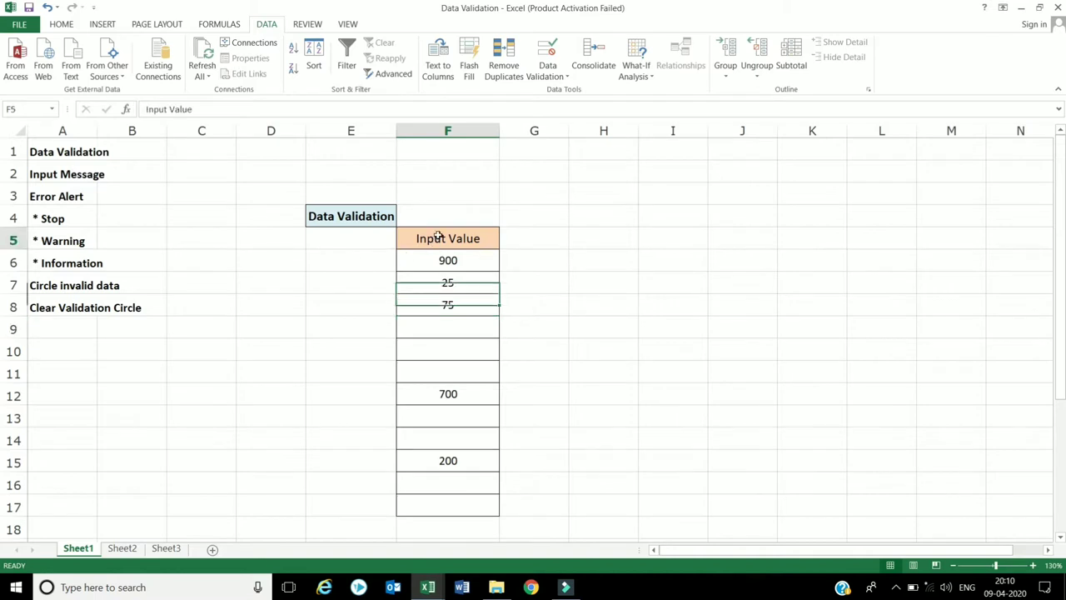
pyautogui.click(441, 255)
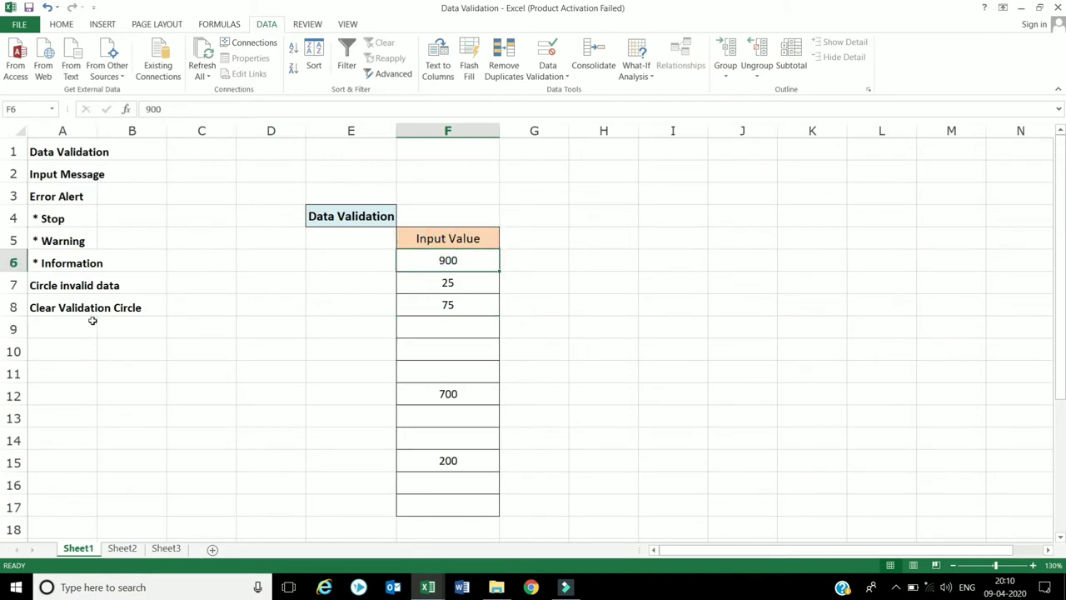
pyautogui.click(556, 77)
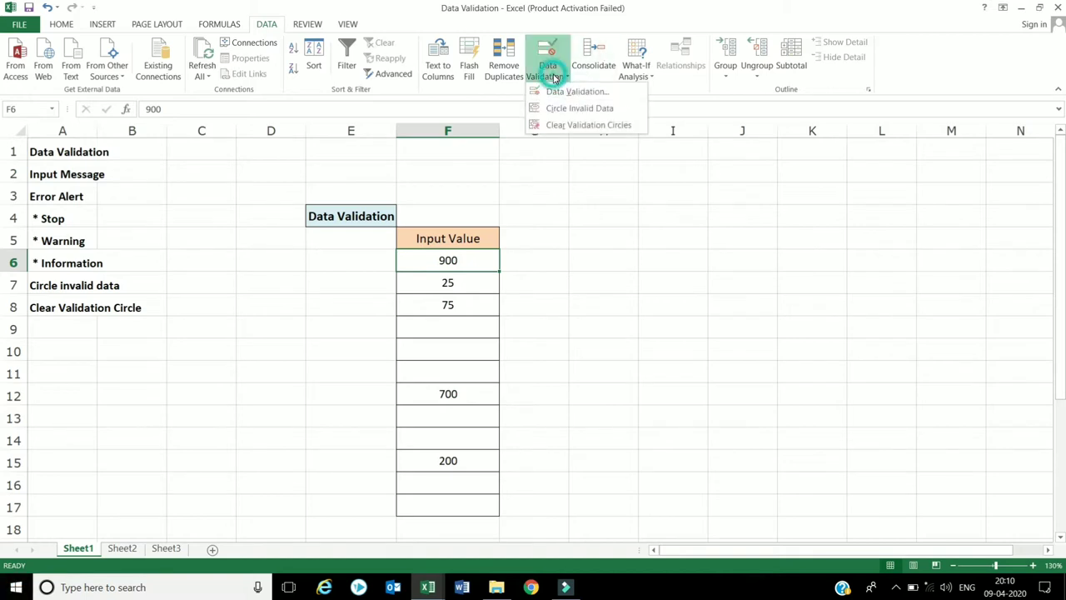
pyautogui.click(562, 98)
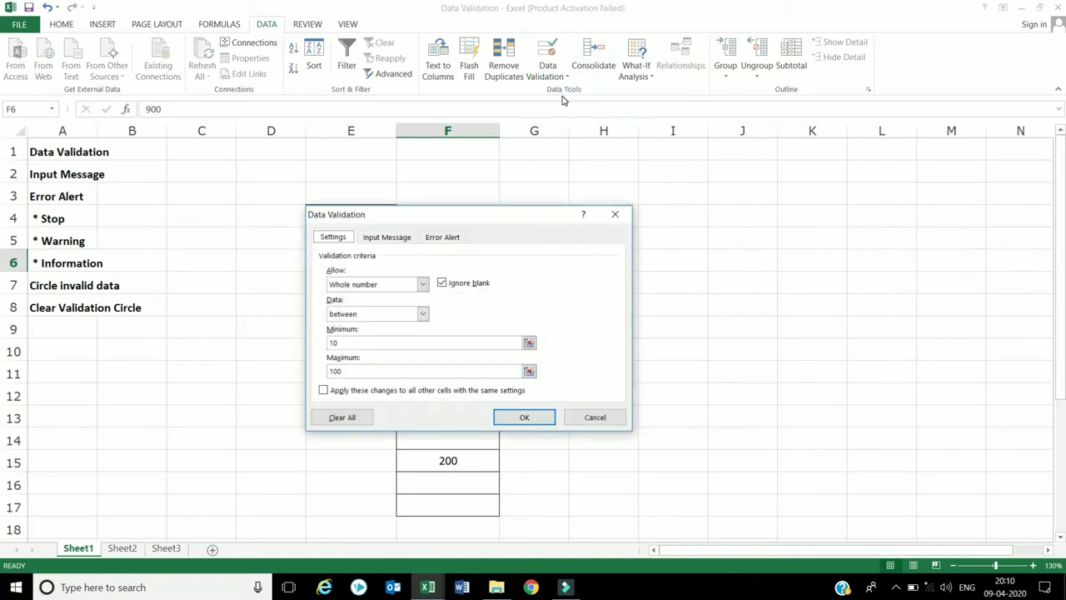
pyautogui.click(395, 238)
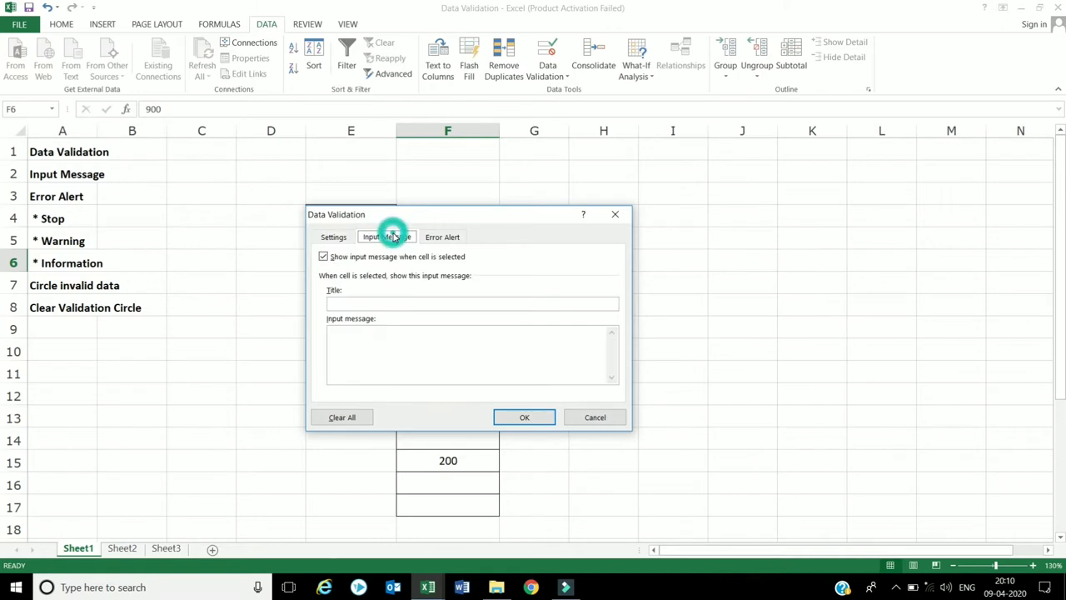
pyautogui.click(589, 421)
# - Give F6:F17 an input message titled 'Warning' reading 'Please Enter 10 to 100'
pyautogui.click(477, 332)
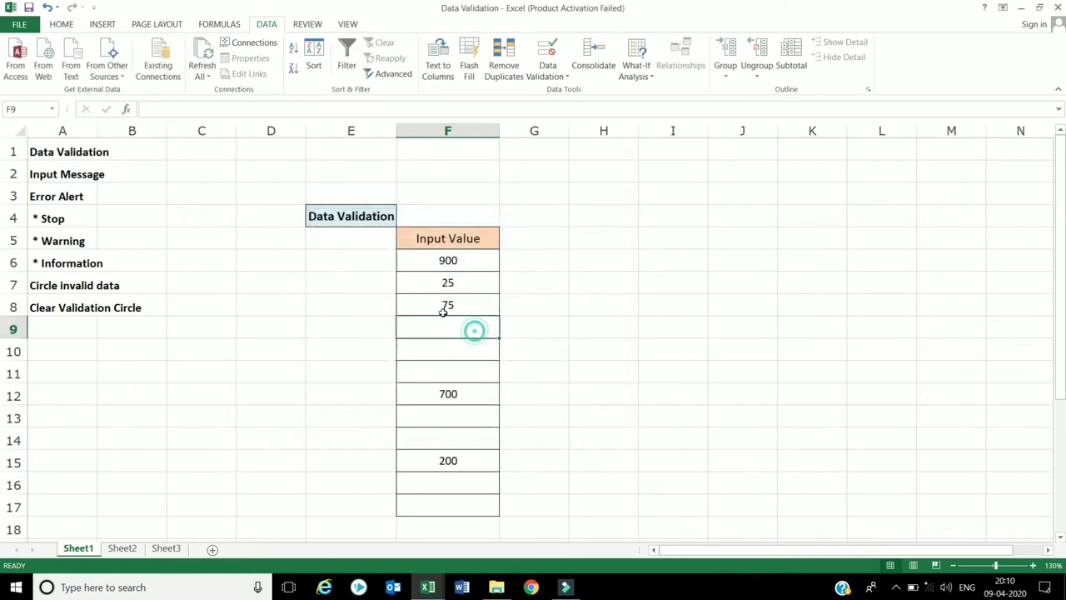
pyautogui.moveTo(435, 265); pyautogui.dragTo(443, 507)
pyautogui.click(548, 73)
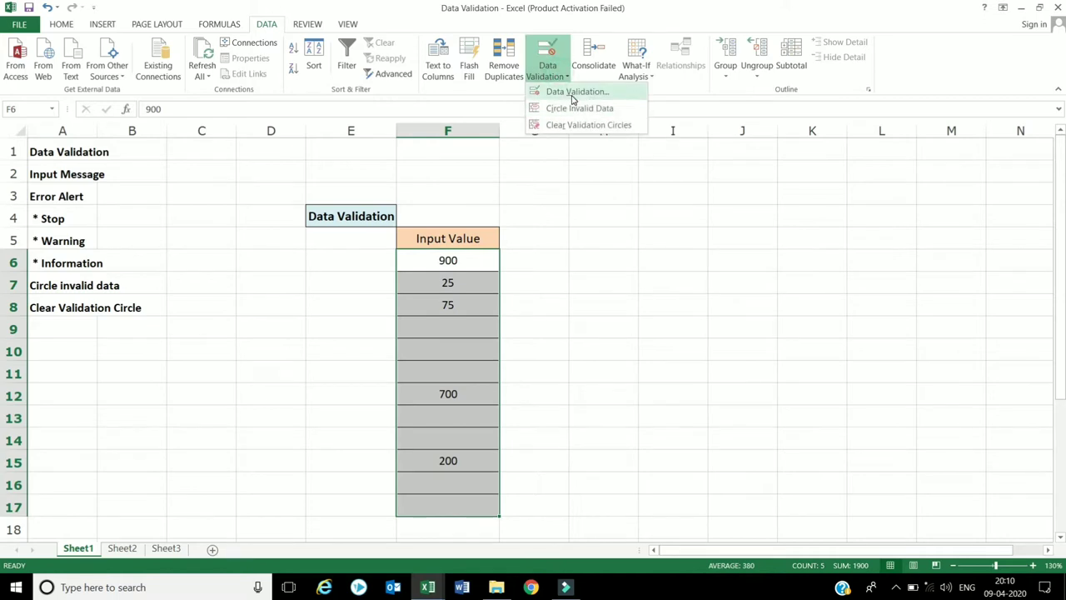
pyautogui.click(575, 93)
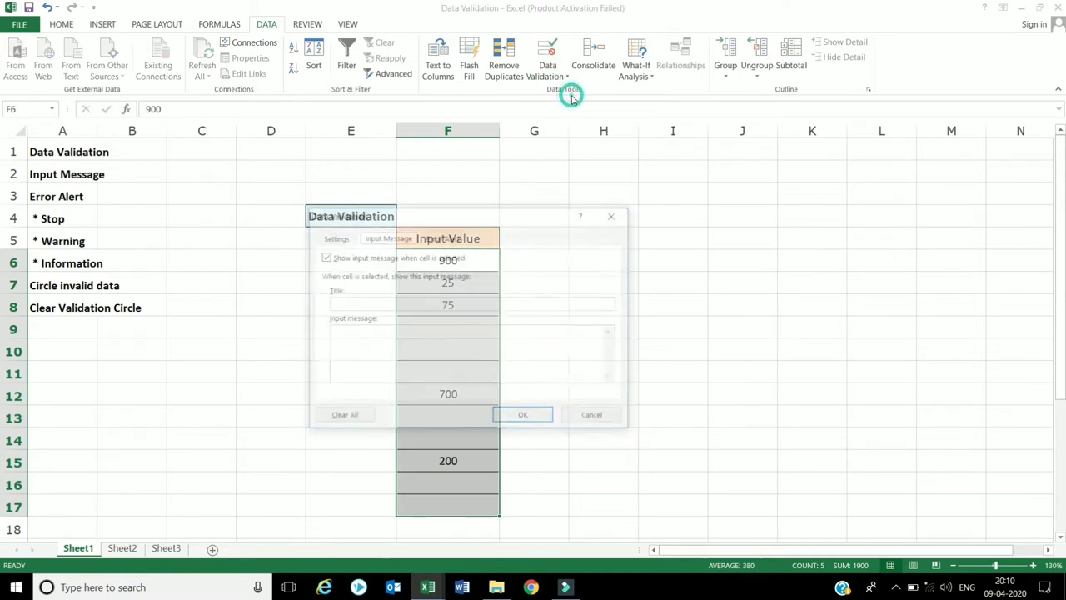
pyautogui.click(378, 301)
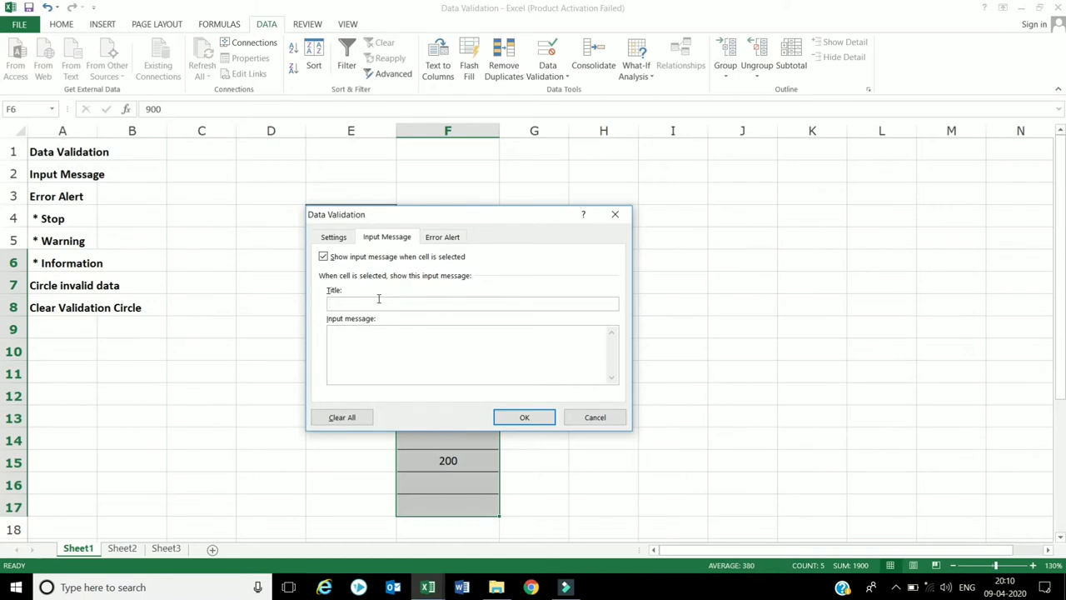
pyautogui.write('Wa')
pyautogui.write('rning')
pyautogui.click(388, 343)
pyautogui.write('Pleas')
pyautogui.write('e ')
pyautogui.write('Ente')
pyautogui.write('r 1')
pyautogui.write('0 t')
pyautogui.write('o 1')
pyautogui.write('00')
pyautogui.click(541, 420)
# - Select F9 and F6 to confirm the Warning input message appears
pyautogui.click(607, 344)
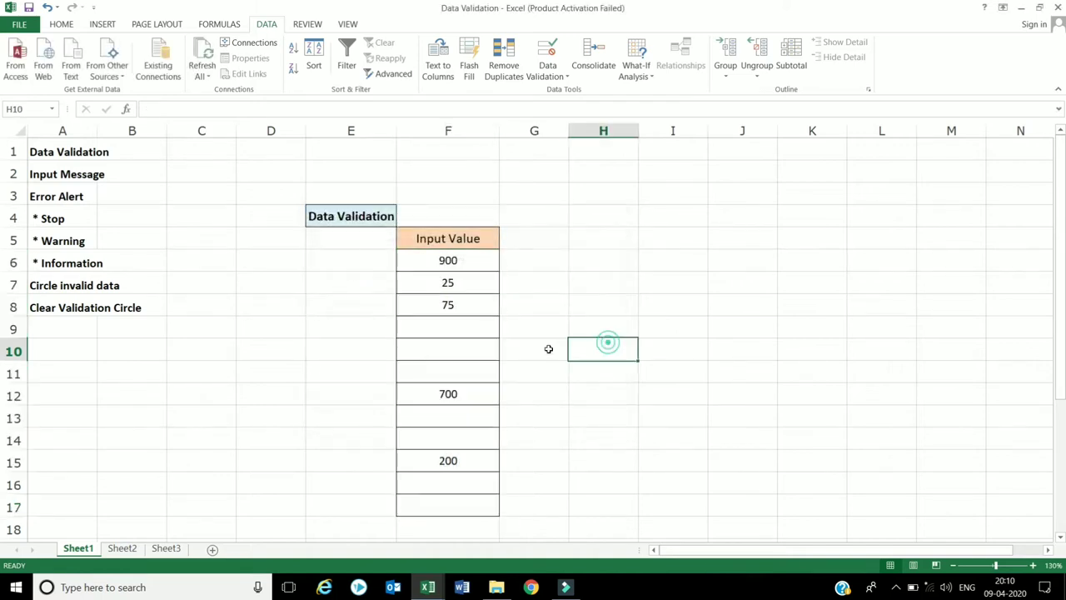
pyautogui.click(480, 331)
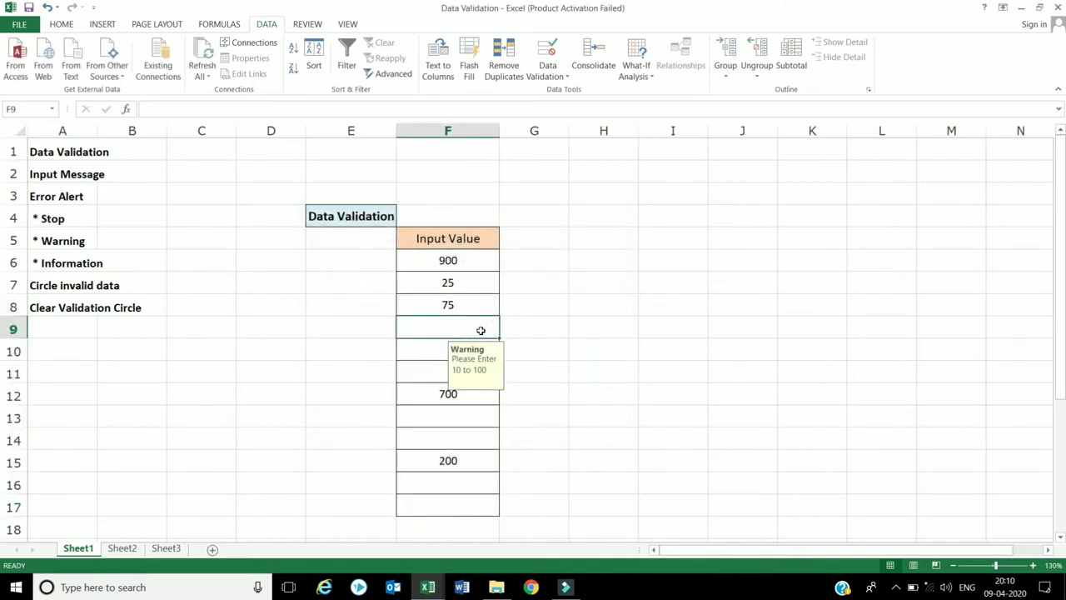
pyautogui.click(575, 302)
pyautogui.click(478, 265)
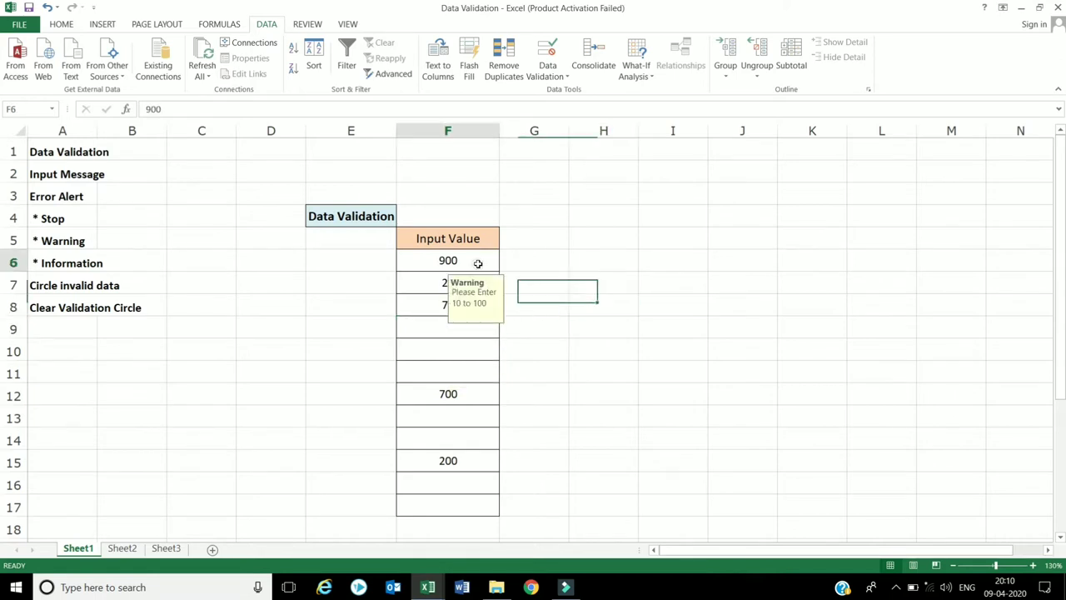
# - Set up a Stop-style error alert on F6:F17, typing the title and starting the message
pyautogui.keyDown('shift'); pyautogui.click(477, 503); pyautogui.keyUp('shift')
pyautogui.click(564, 77)
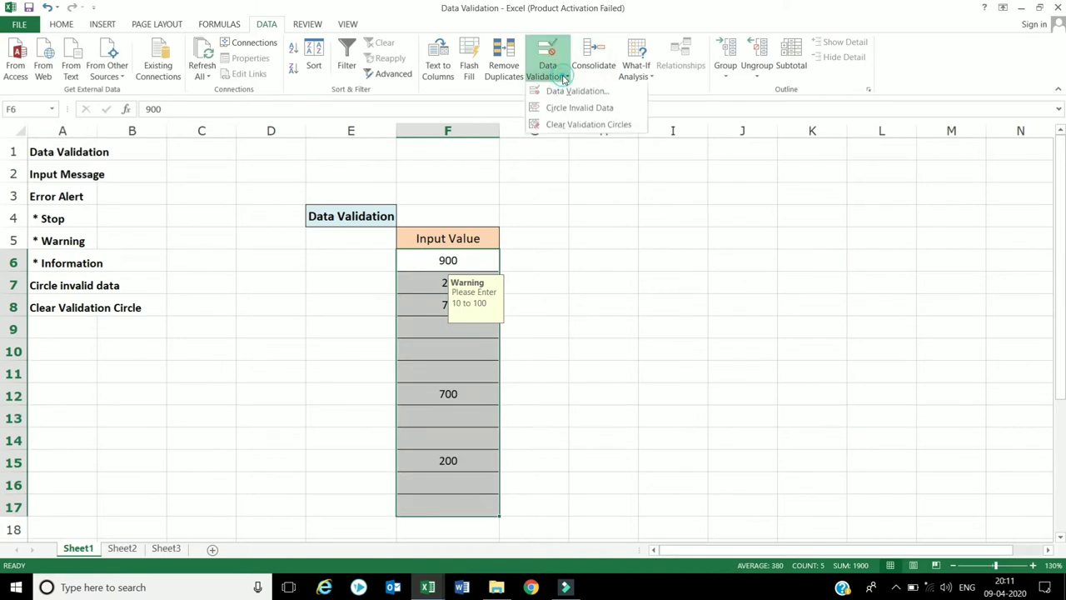
pyautogui.click(573, 93)
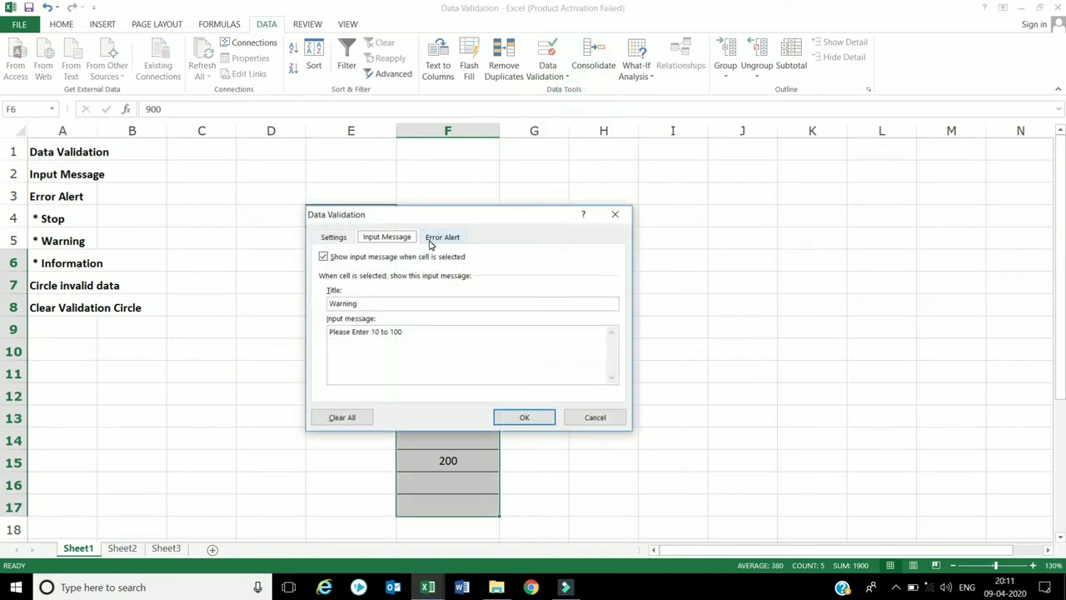
pyautogui.click(430, 240)
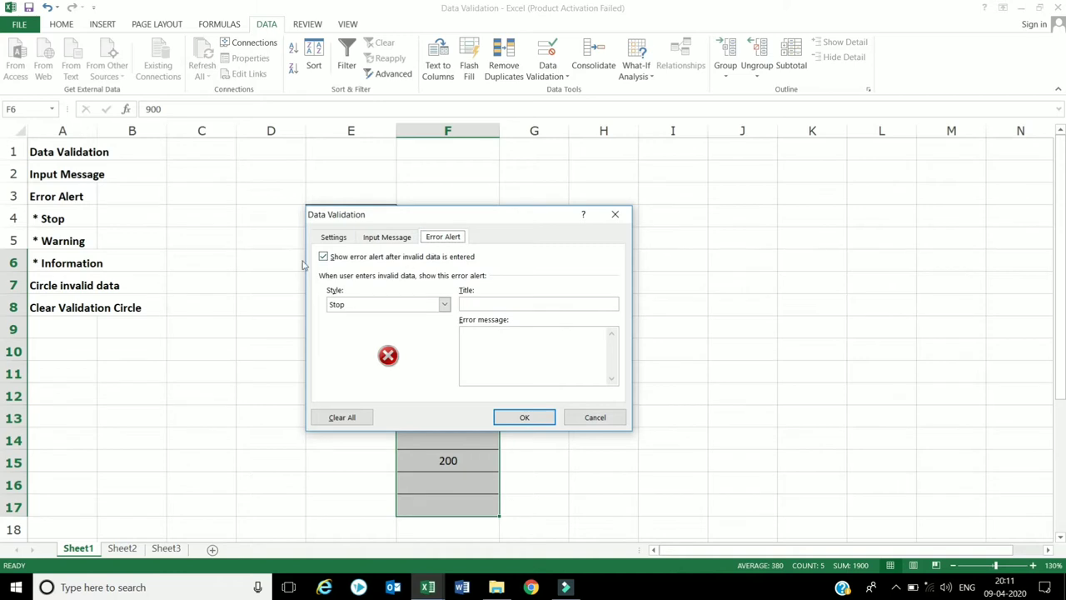
pyautogui.click(445, 304)
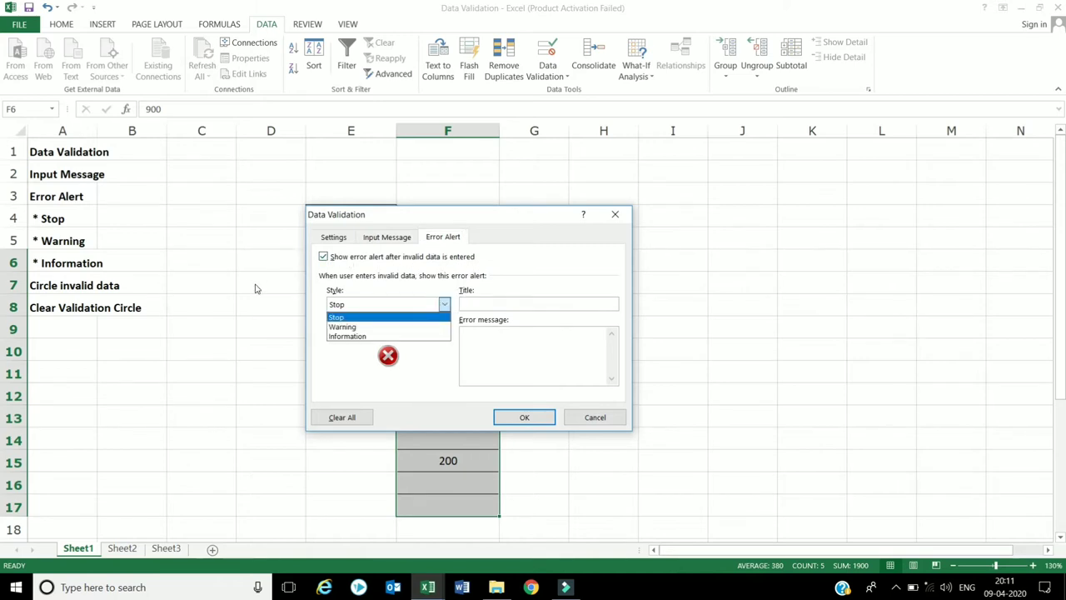
pyautogui.click(383, 318)
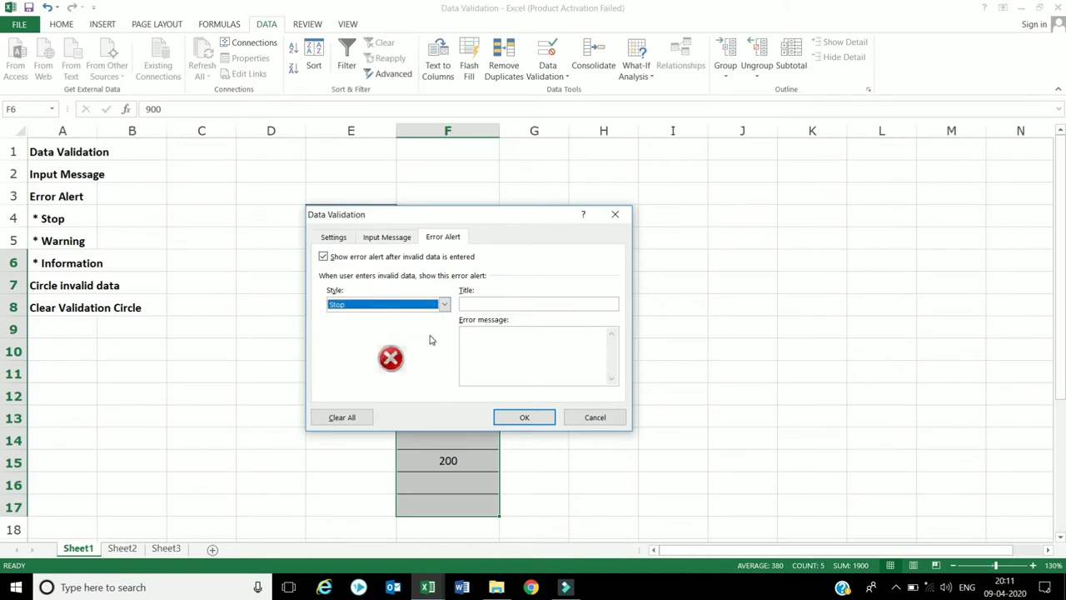
pyautogui.click(493, 305)
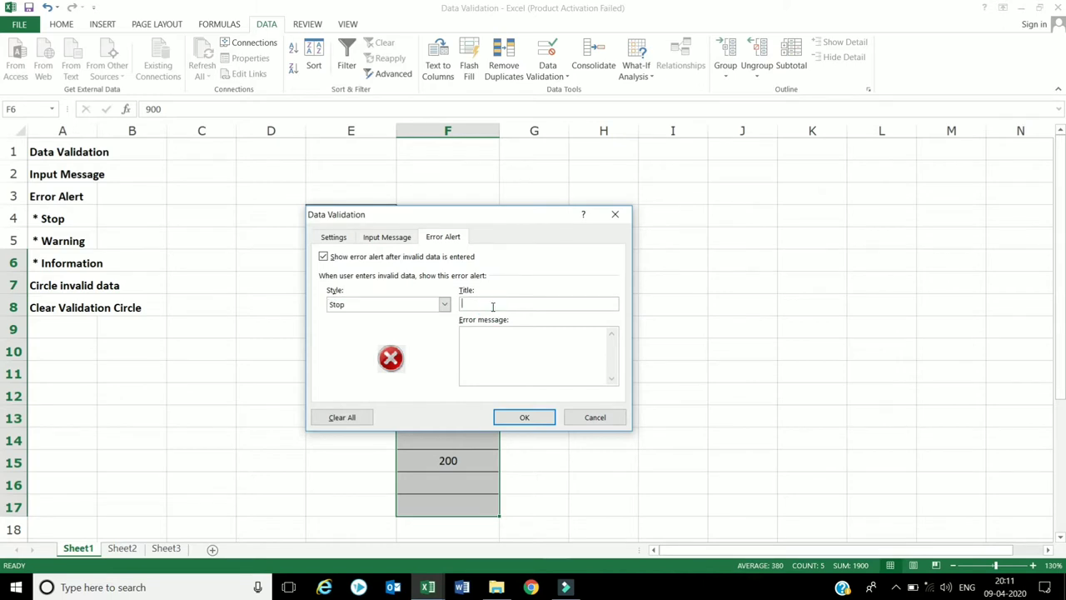
pyautogui.write('Error Alert')
pyautogui.click(491, 338)
pyautogui.click(537, 418)
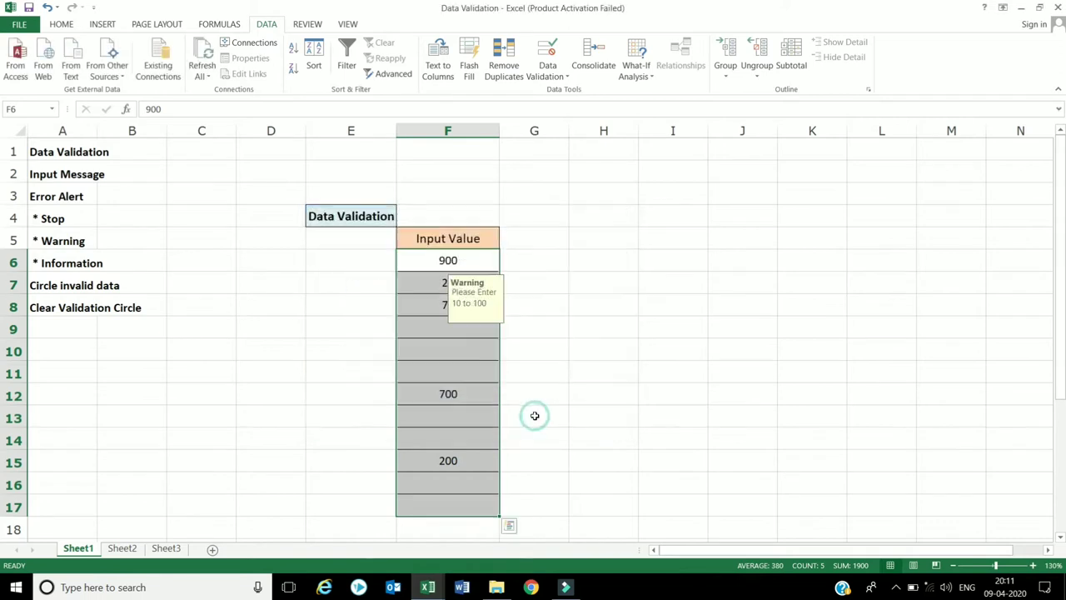
pyautogui.click(572, 351)
pyautogui.click(450, 327)
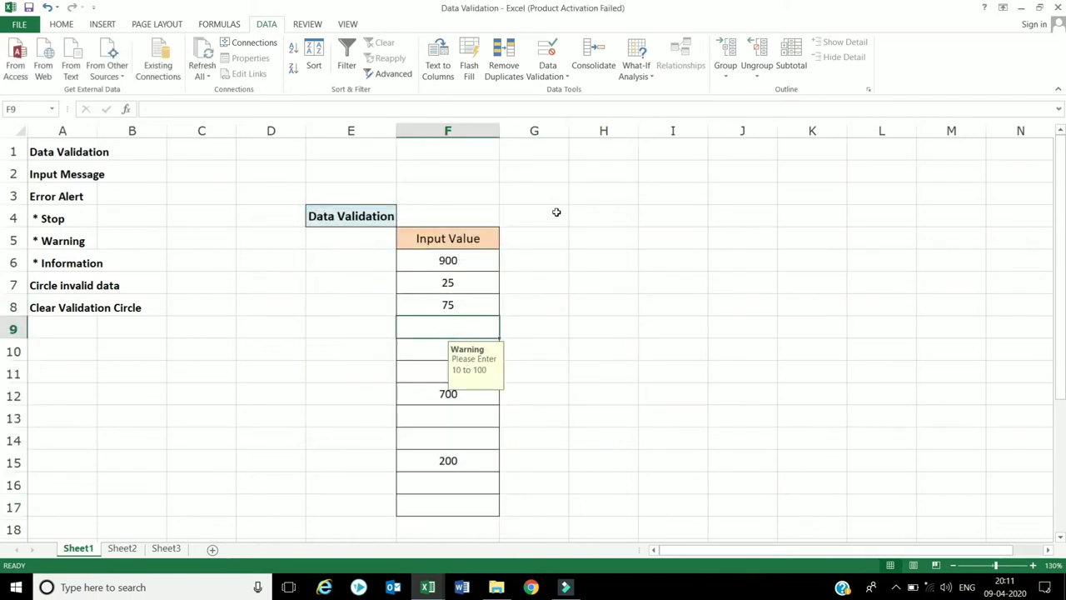
pyautogui.write('150')
pyautogui.press('Return')
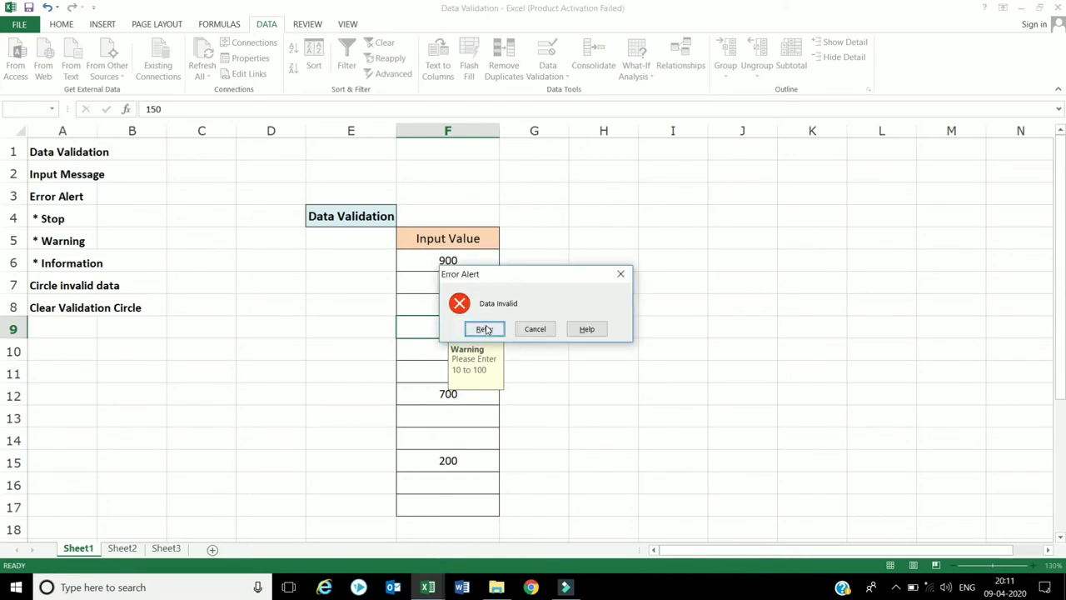
pyautogui.click(536, 329)
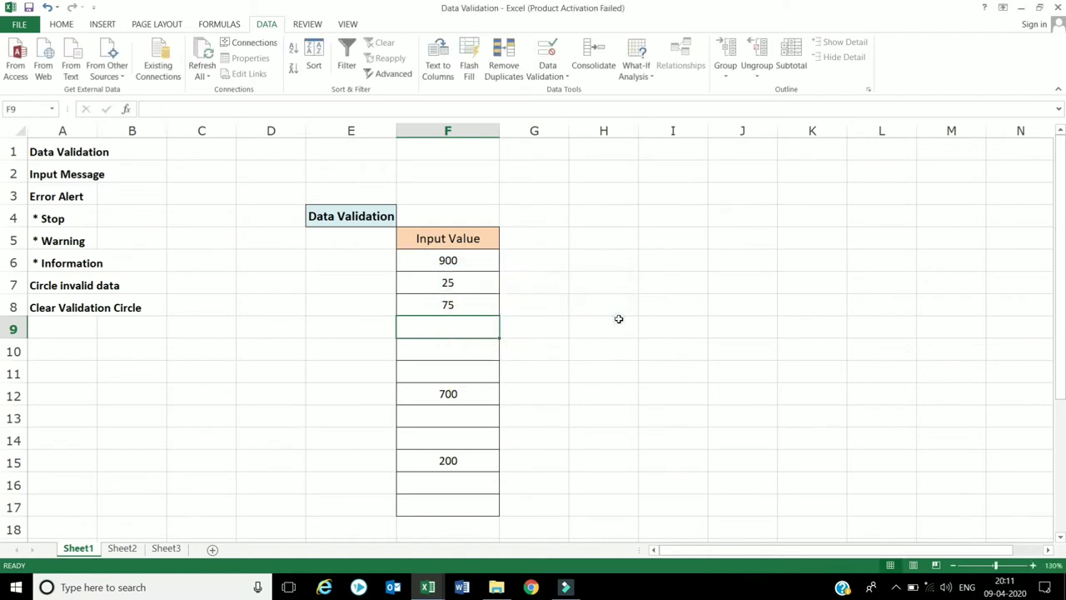
pyautogui.click(619, 321)
pyautogui.click(423, 329)
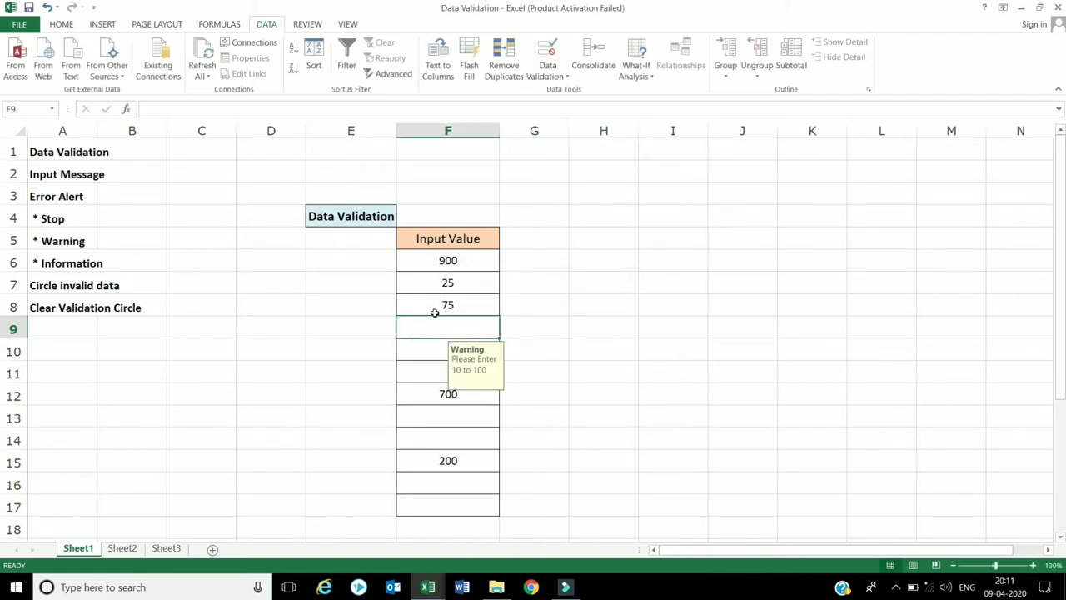
pyautogui.click(74, 217)
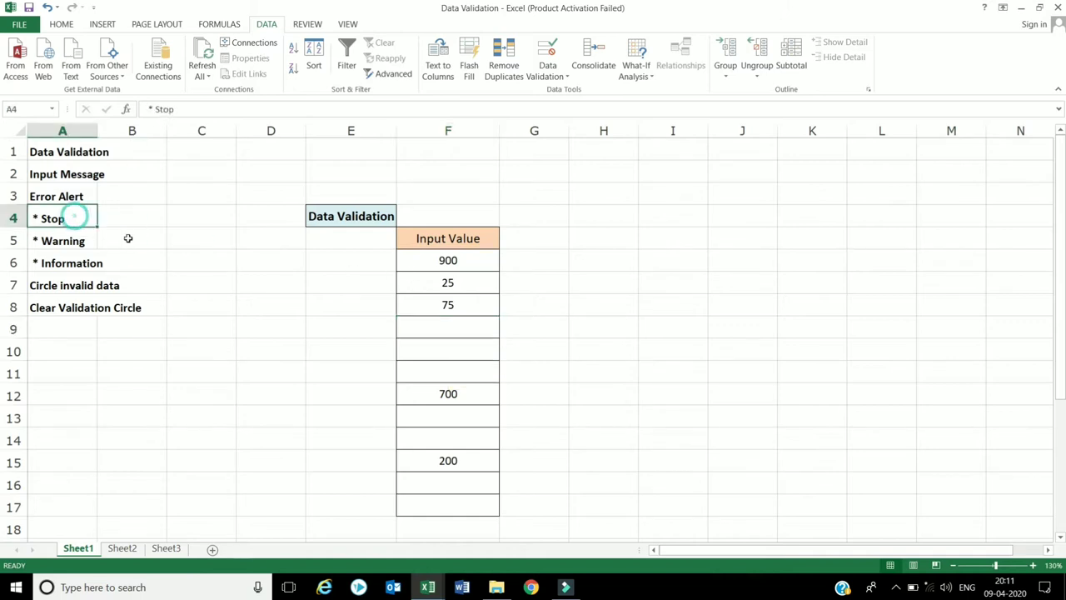
pyautogui.click(81, 240)
pyautogui.click(89, 261)
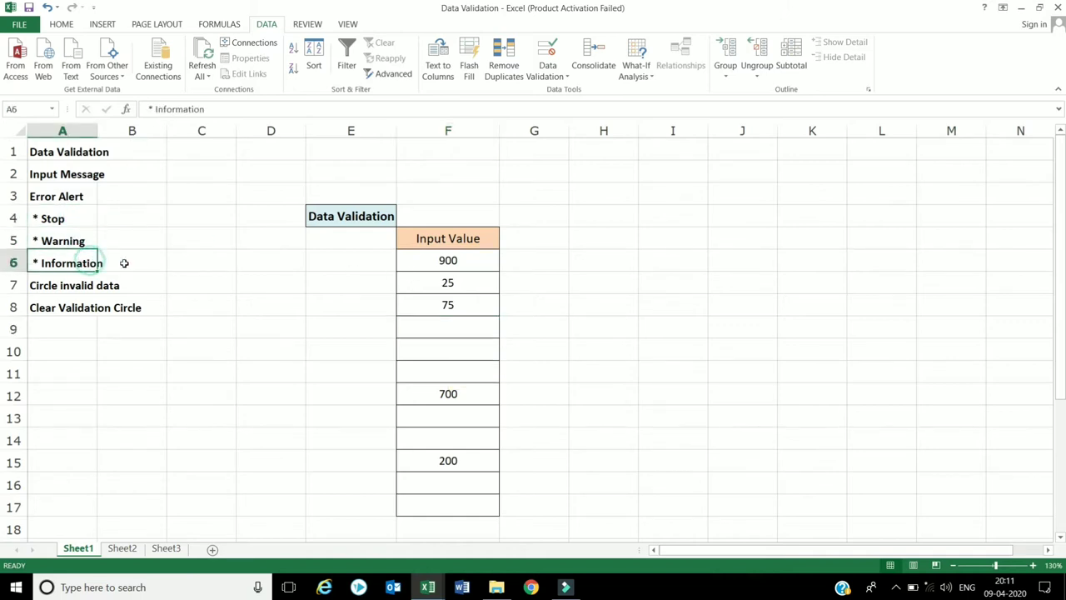
pyautogui.click(422, 261)
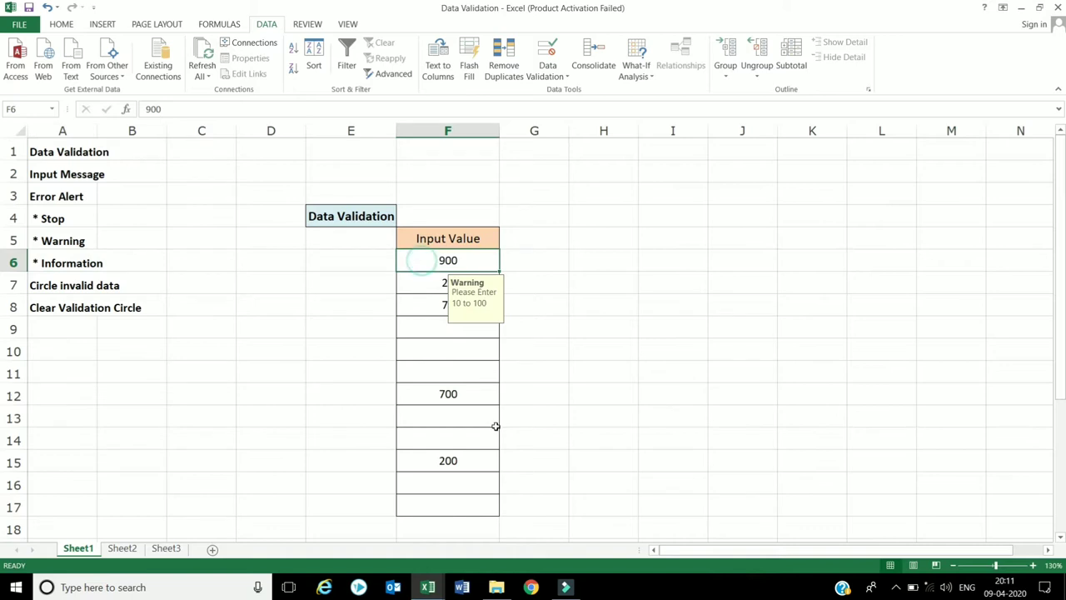
pyautogui.keyDown('shift'); pyautogui.click(462, 510); pyautogui.keyUp('shift')
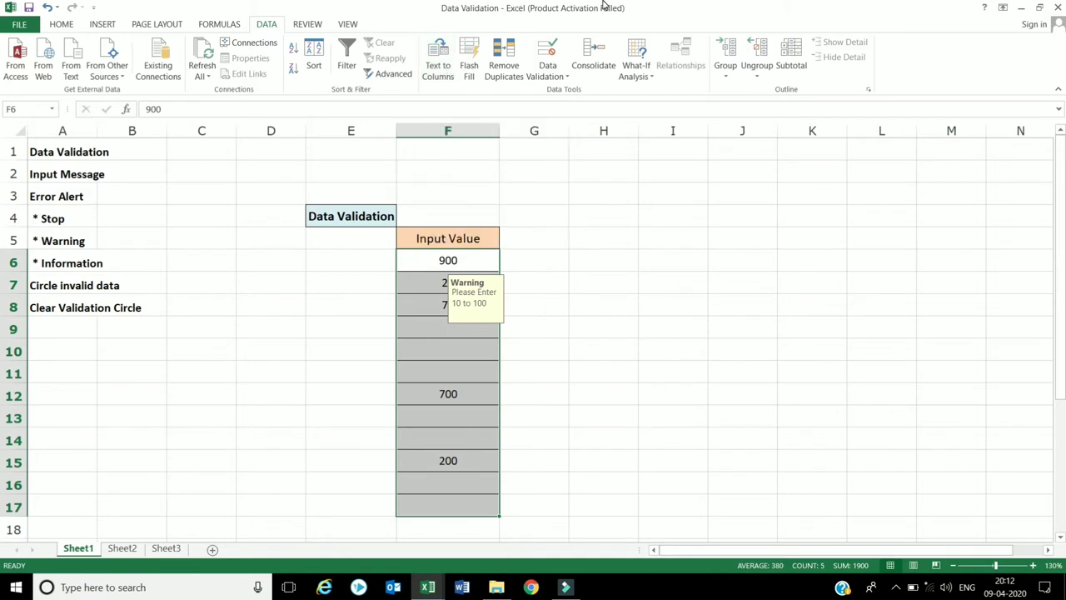
# - Set the error alert style to Warning after briefly trying Information, then select F10
pyautogui.click(552, 75)
pyautogui.click(549, 93)
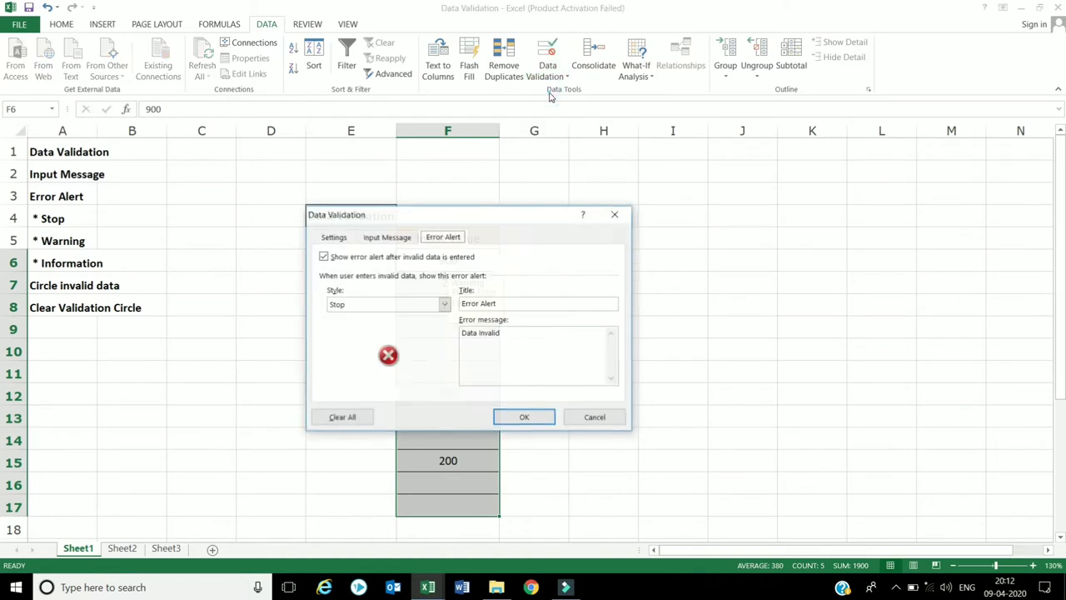
pyautogui.click(445, 306)
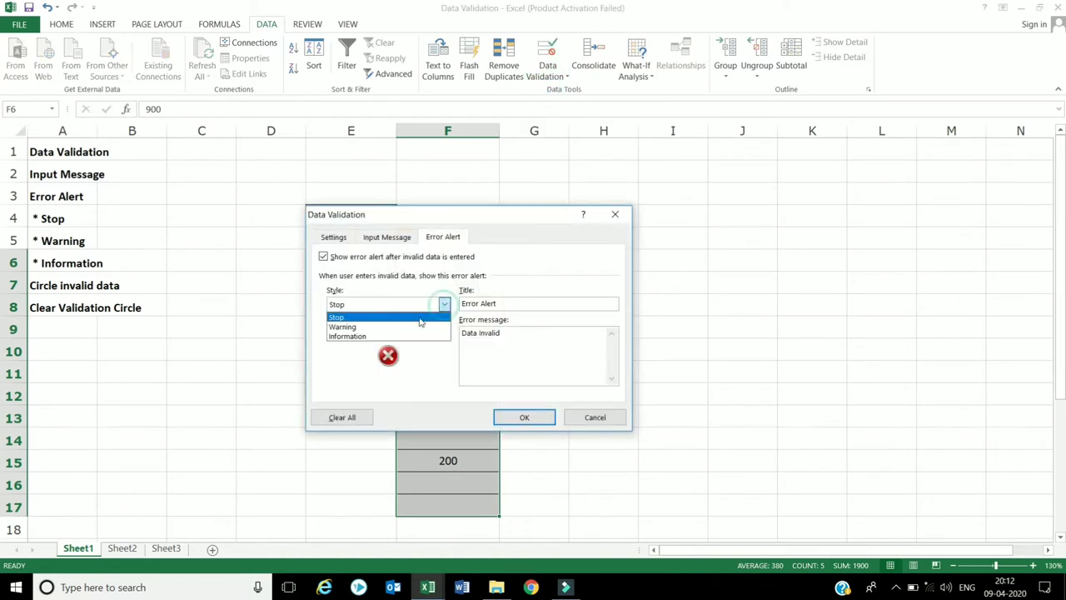
pyautogui.click(410, 328)
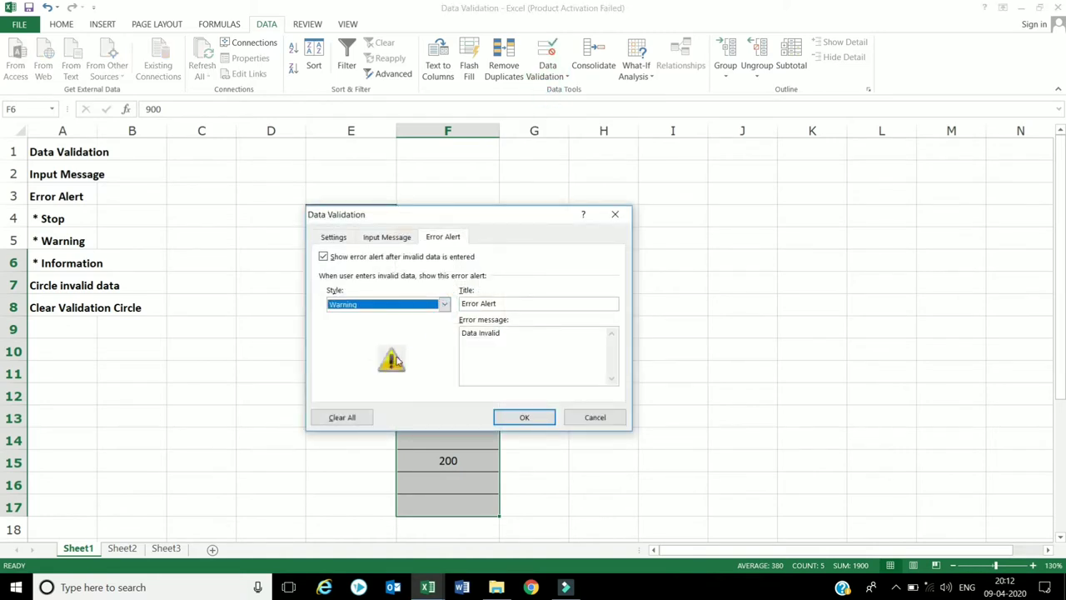
pyautogui.click(444, 305)
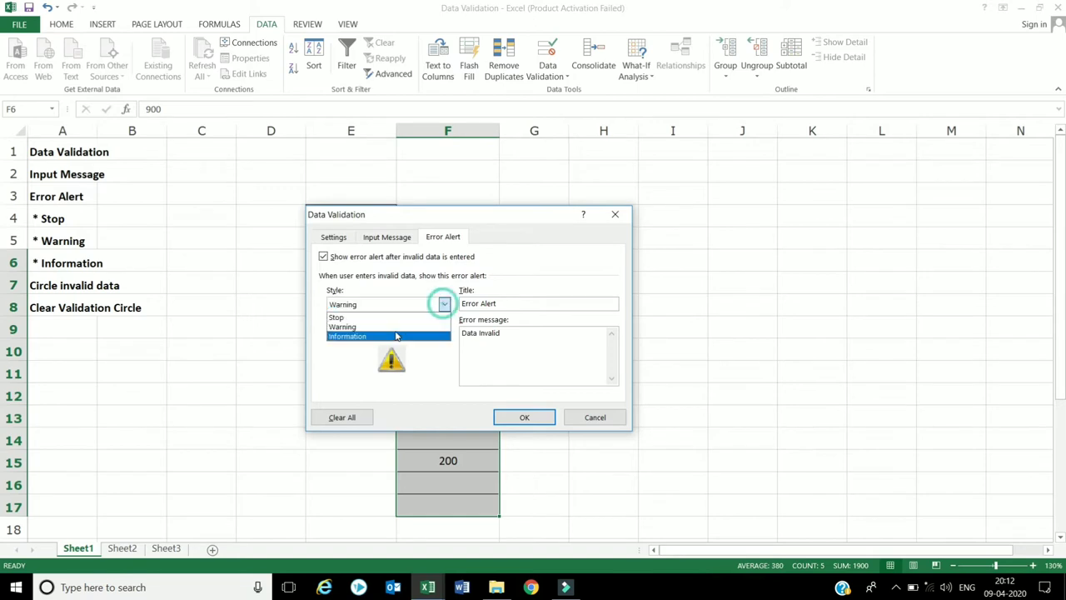
pyautogui.click(392, 335)
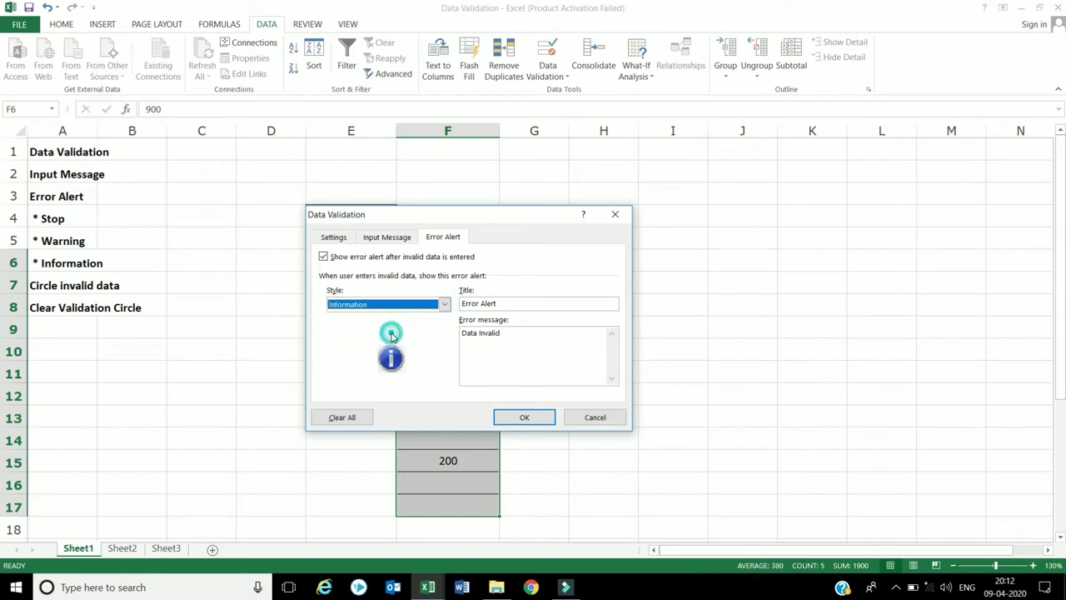
pyautogui.click(445, 305)
pyautogui.click(425, 327)
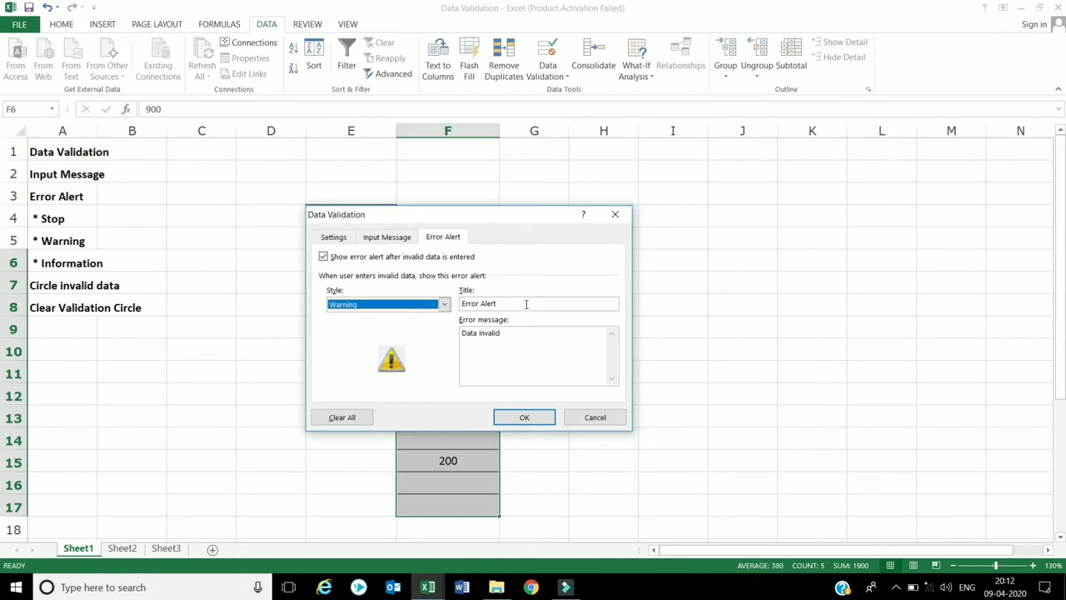
pyautogui.click(535, 418)
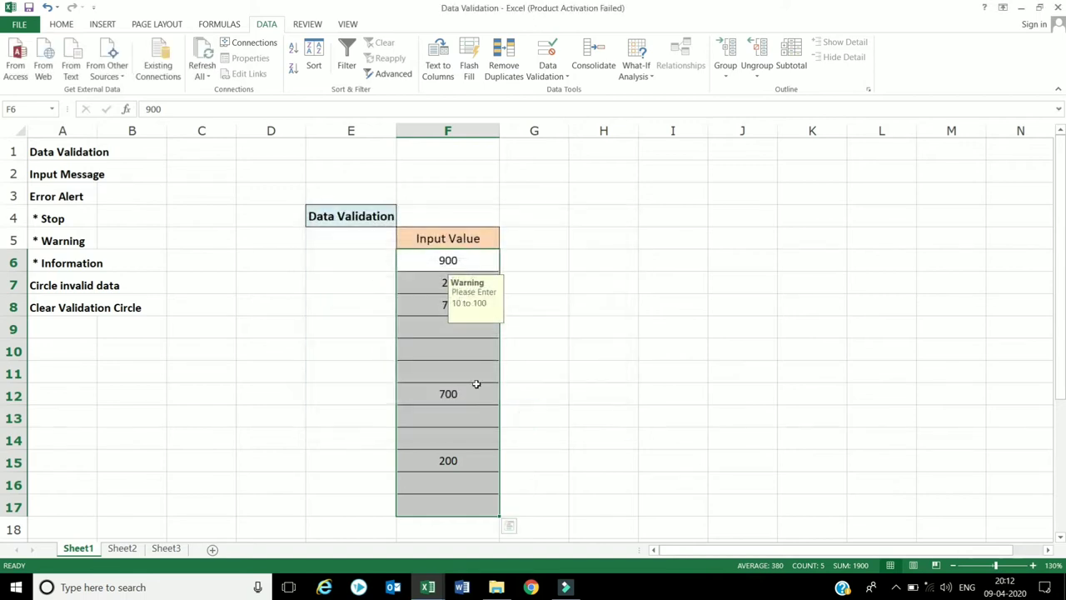
pyautogui.click(457, 344)
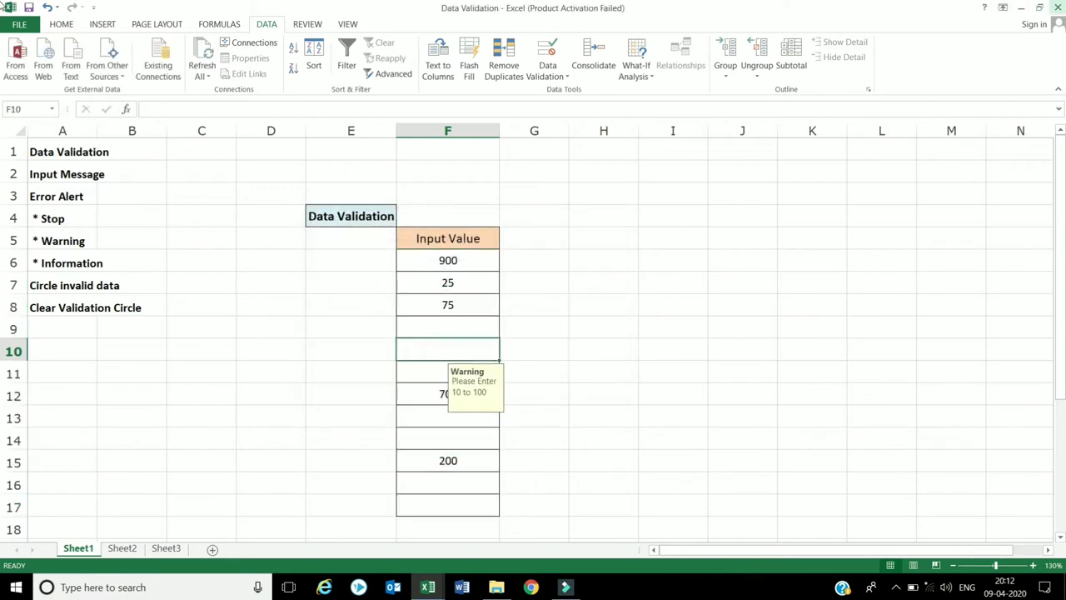
# - Accept 150 in F10 despite the warning and fill F10 yellow
pyautogui.write('150')
pyautogui.press('Return')
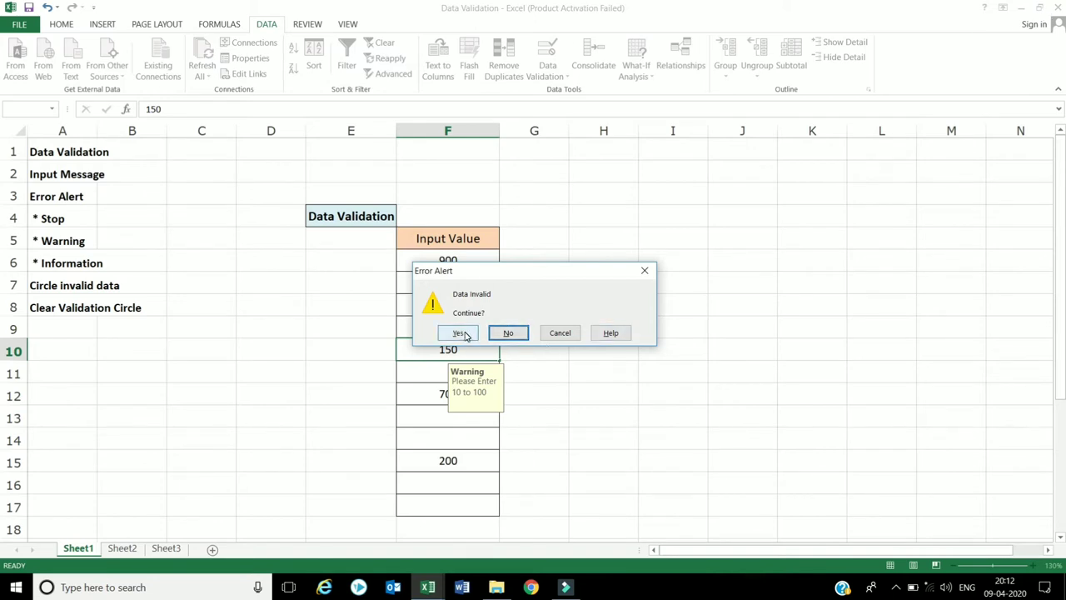
pyautogui.click(463, 334)
pyautogui.click(463, 351)
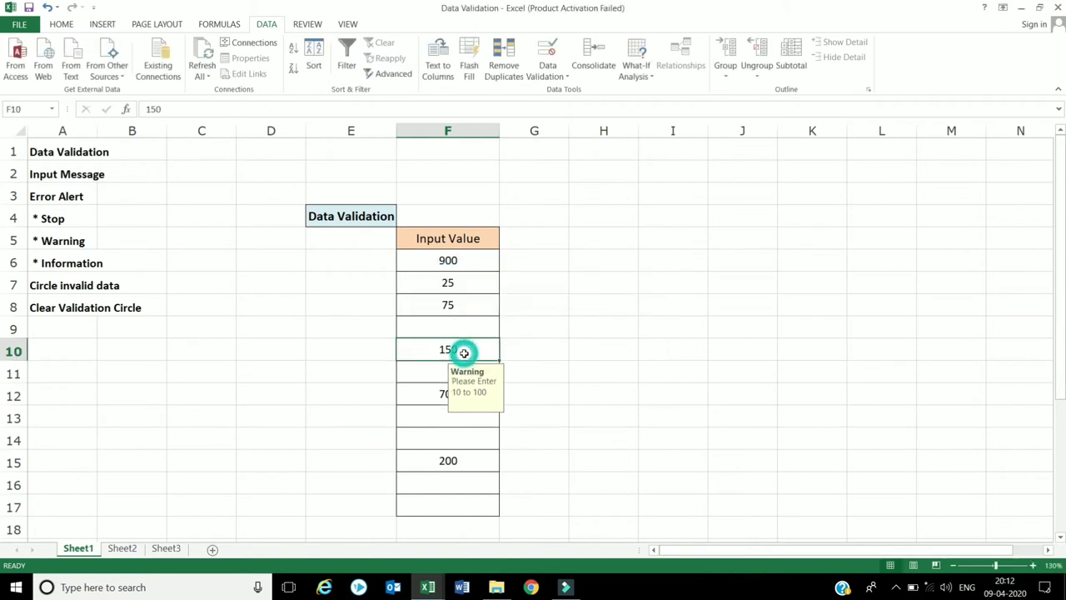
pyautogui.click(68, 23)
pyautogui.click(197, 69)
pyautogui.click(614, 305)
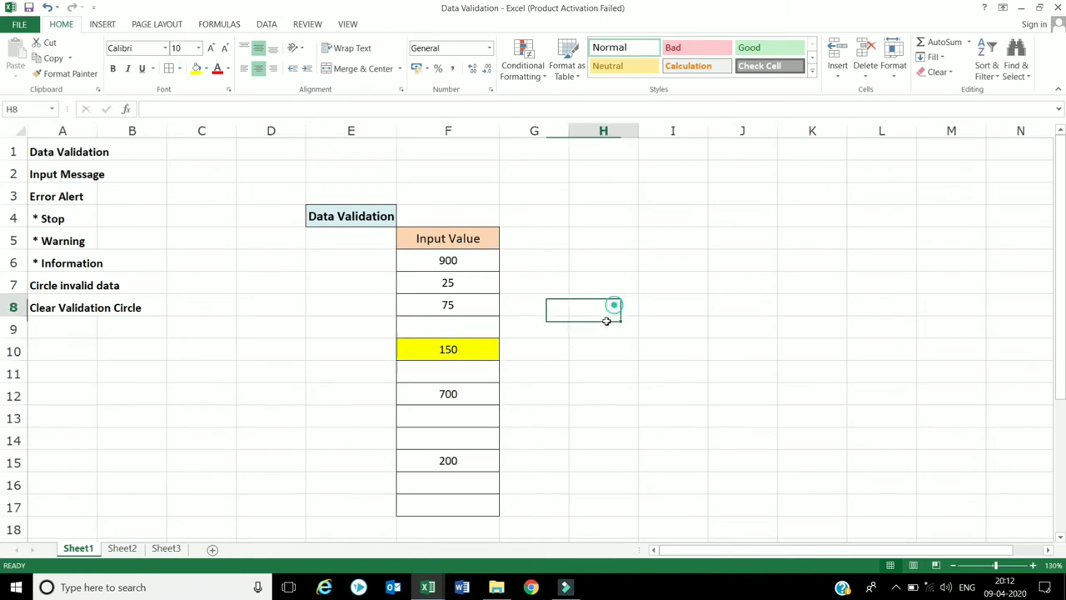
pyautogui.click(433, 371)
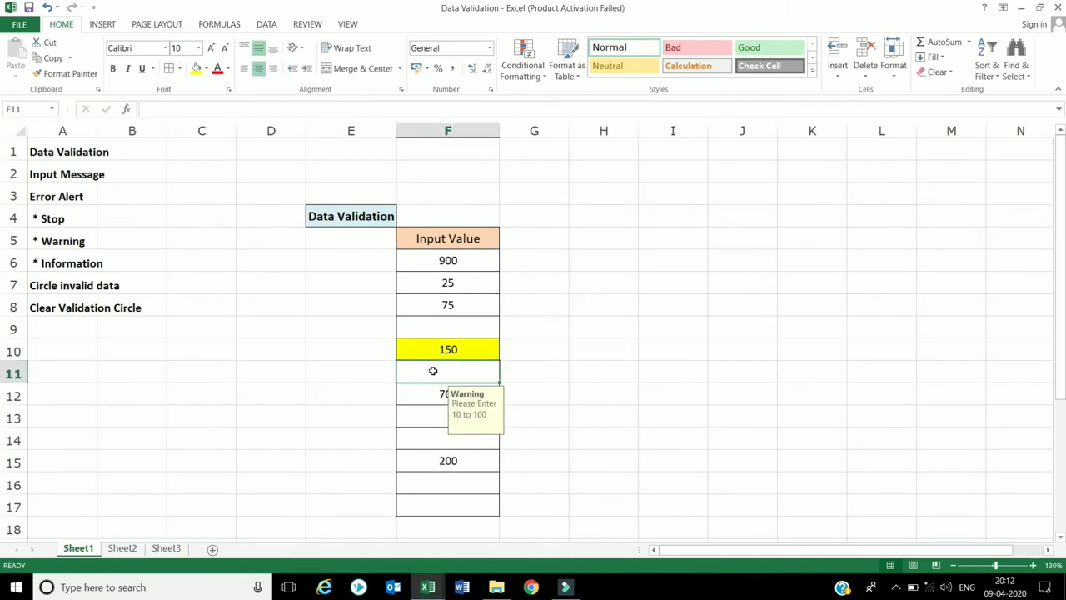
# - Try 250 and 350 in F10, choosing No then Cancel so 150 remains
pyautogui.click(441, 349)
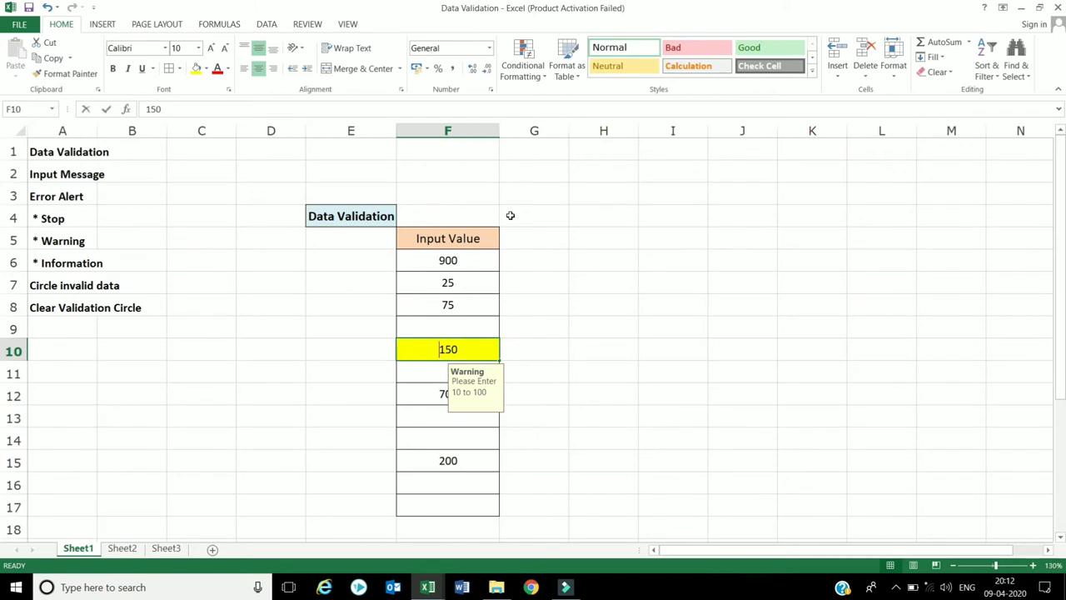
pyautogui.write('250')
pyautogui.press('Return')
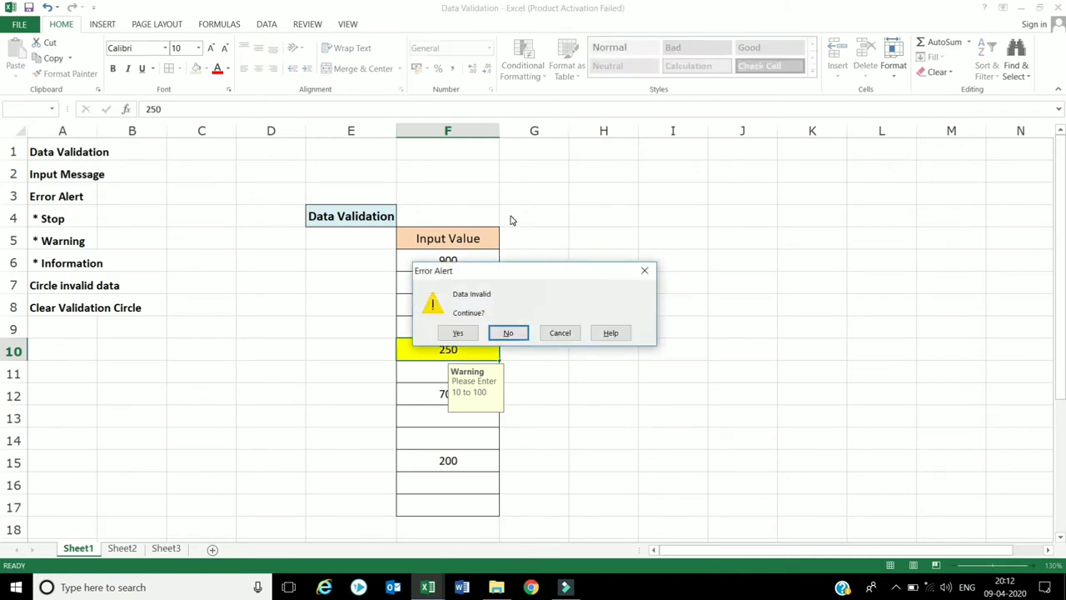
pyautogui.click(512, 333)
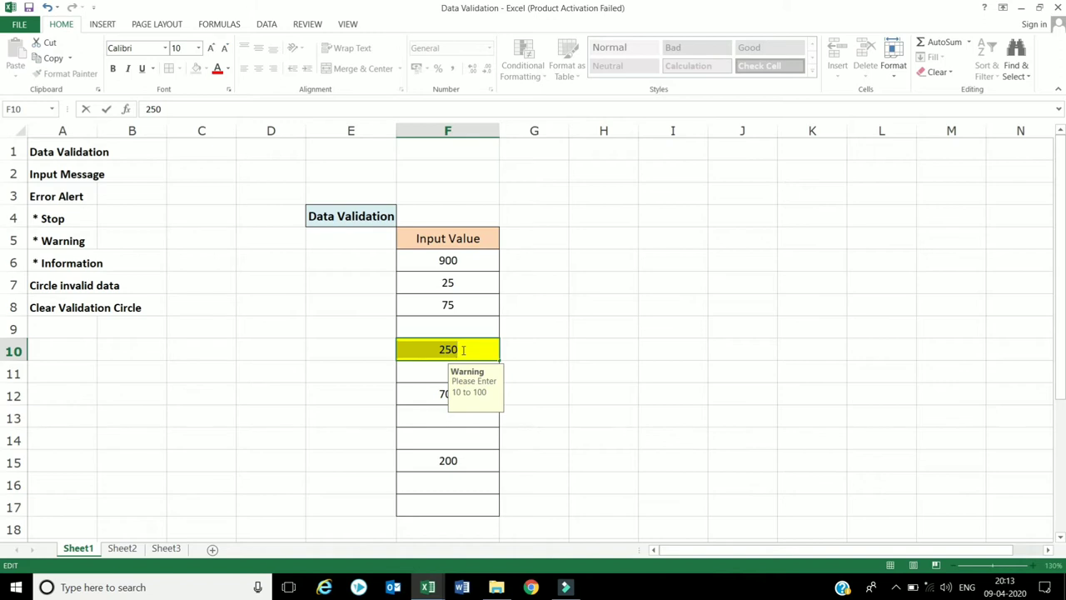
pyautogui.write('350')
pyautogui.press('Return')
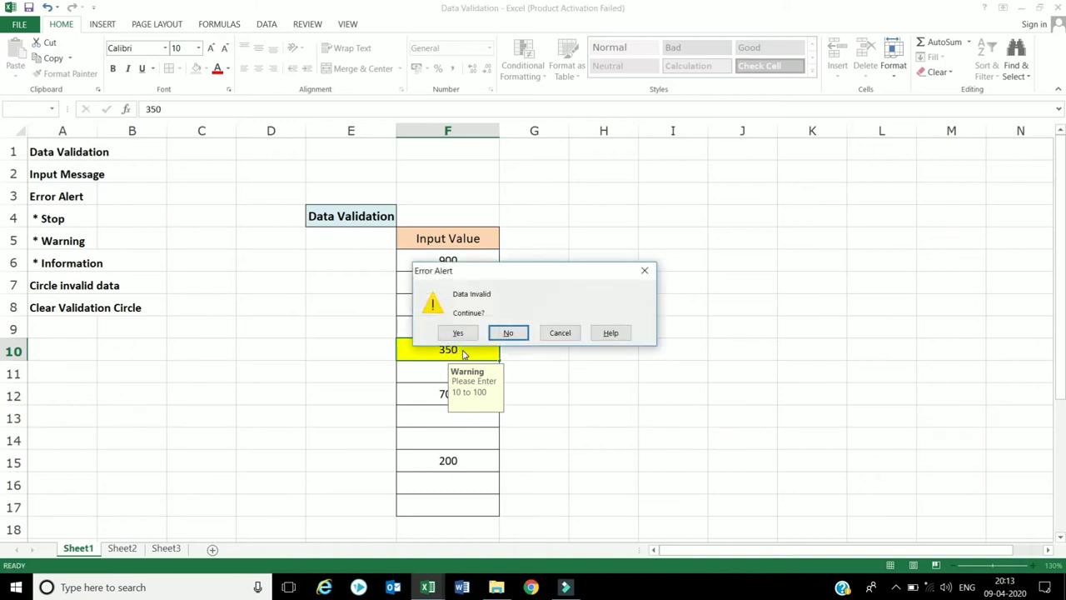
pyautogui.click(563, 332)
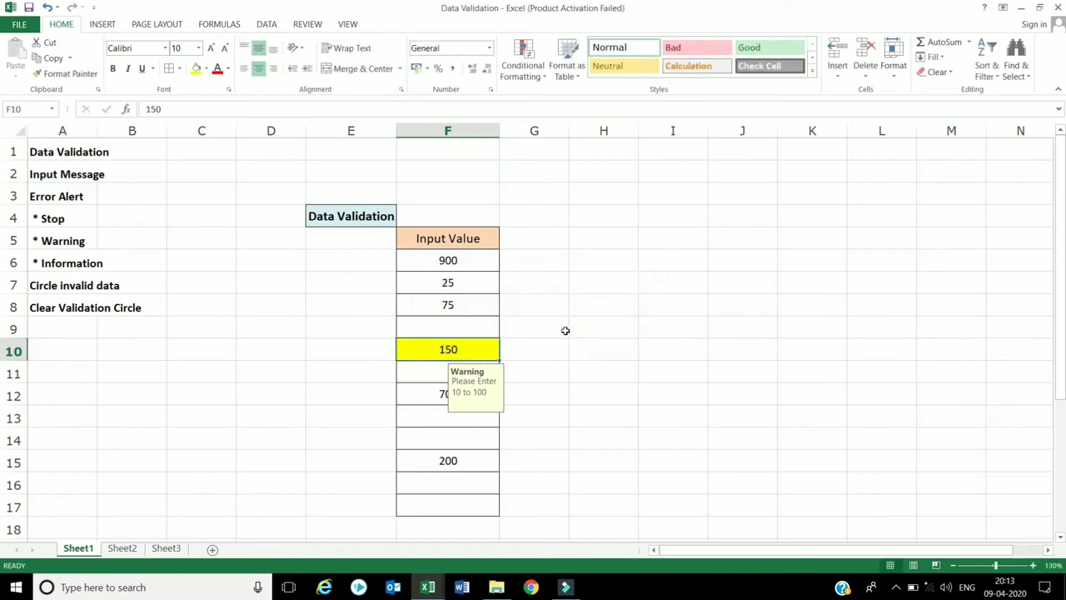
pyautogui.click(432, 379)
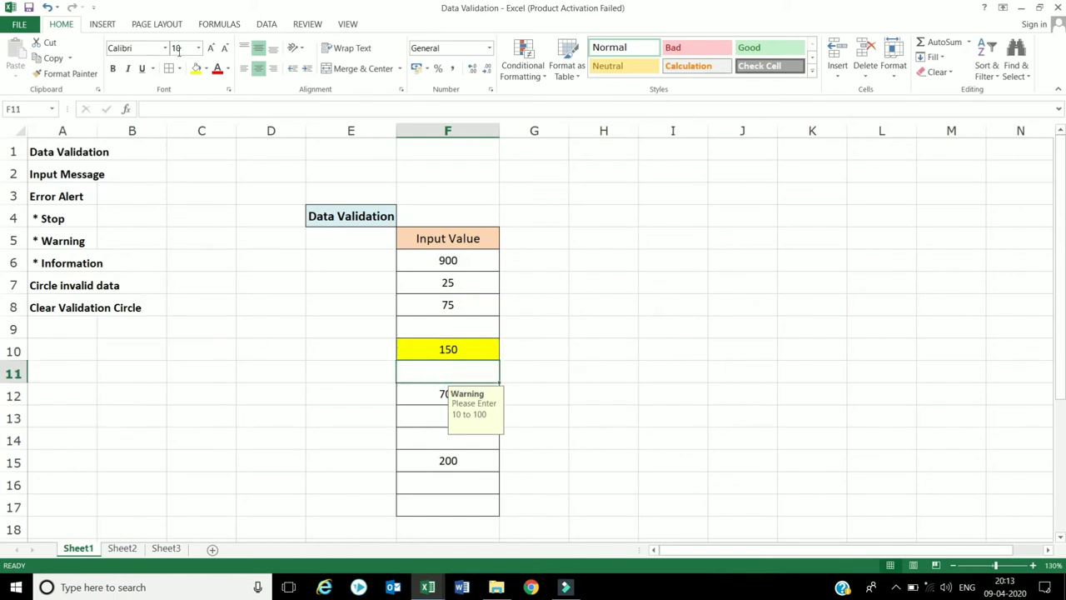
# - Change the Input Value cells' error alert style to Information
pyautogui.click(267, 24)
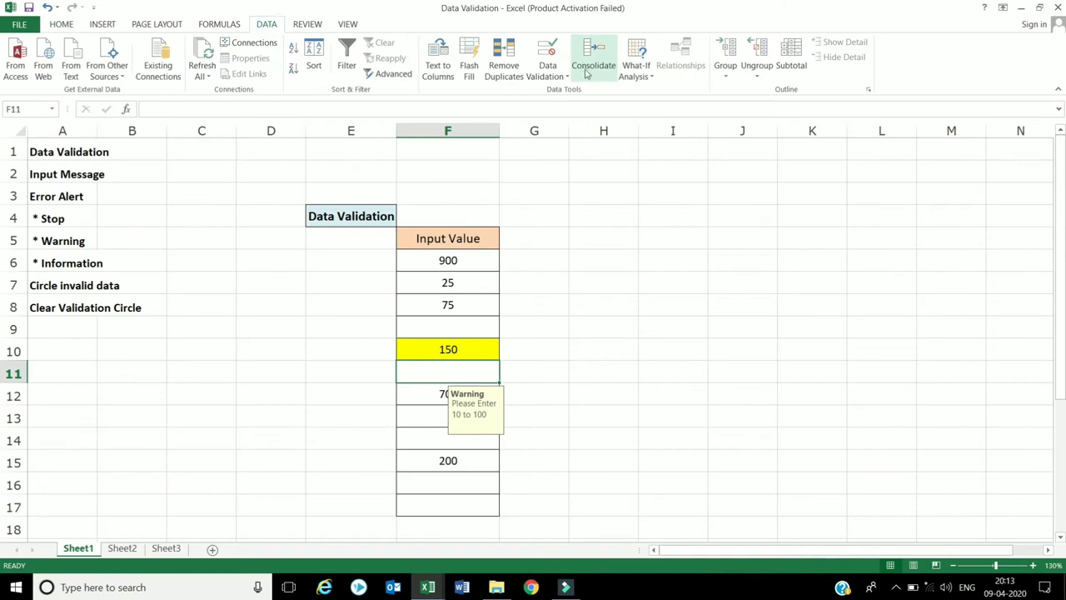
pyautogui.click(548, 73)
pyautogui.click(570, 91)
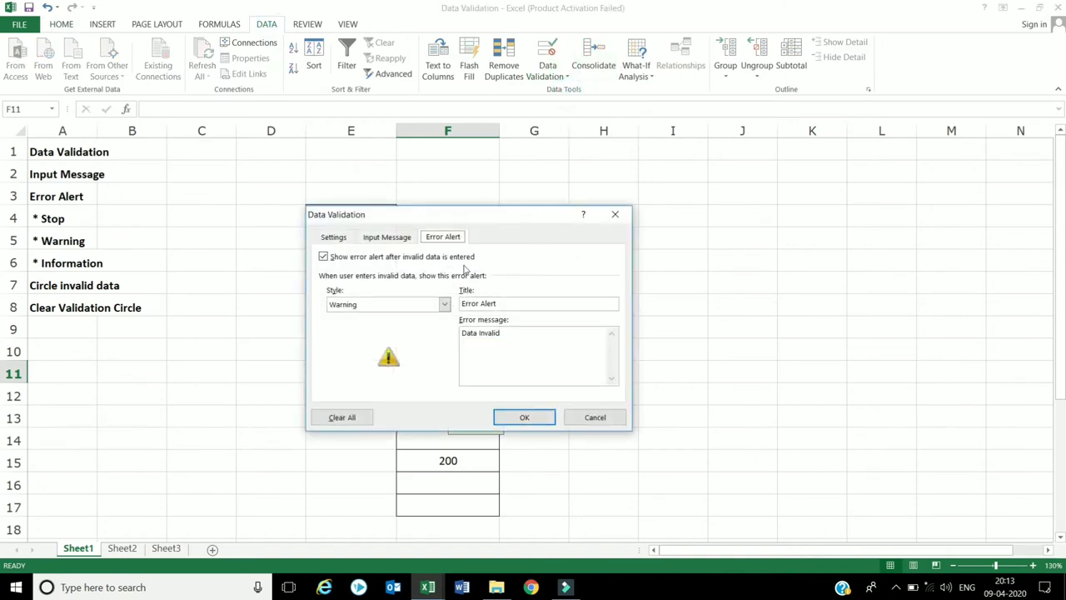
pyautogui.click(444, 304)
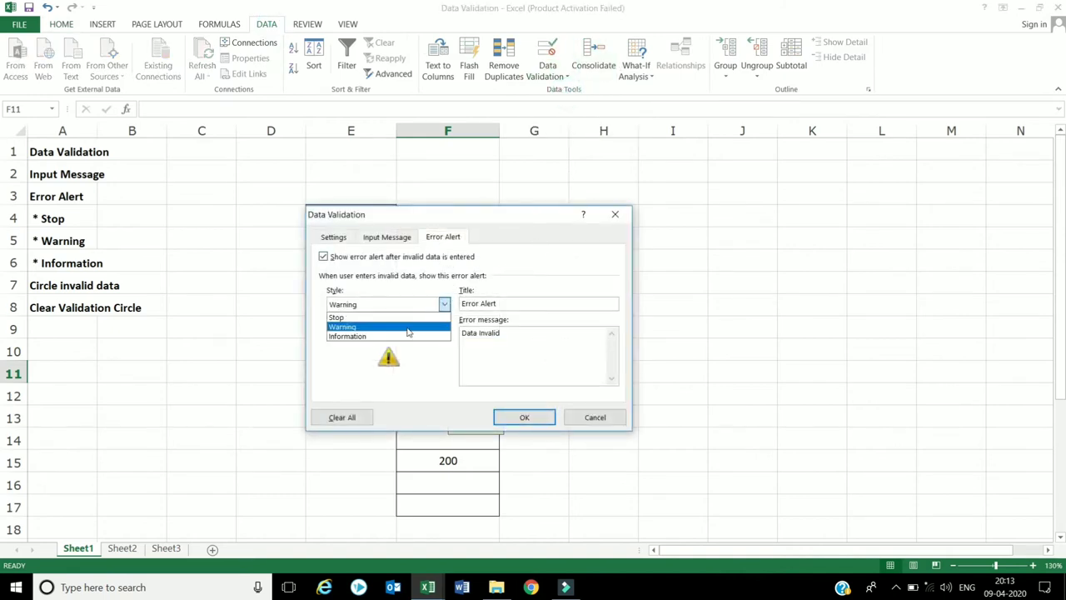
pyautogui.click(381, 336)
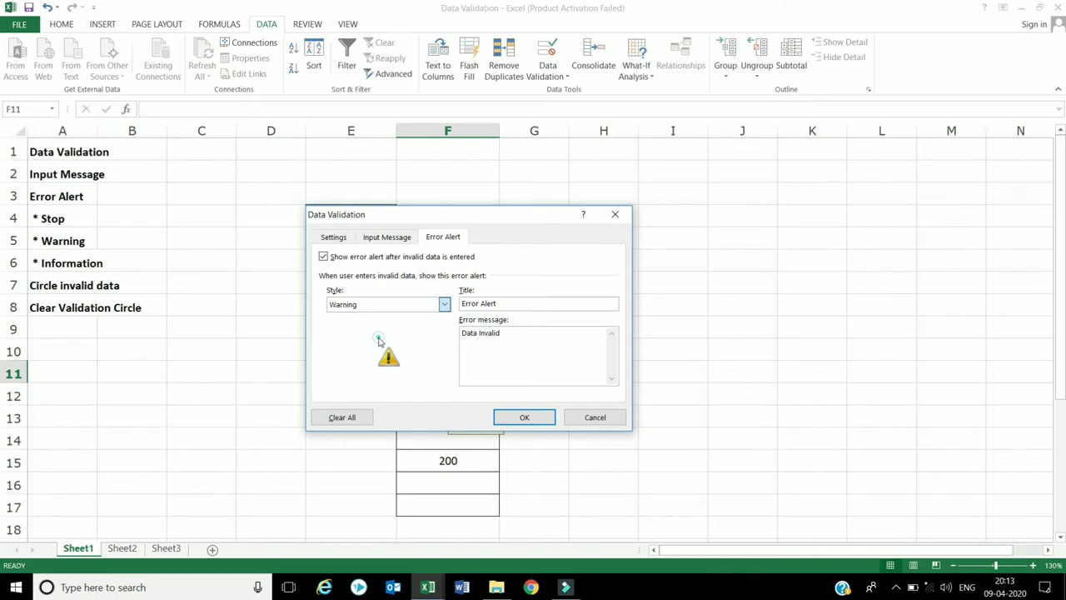
pyautogui.click(523, 416)
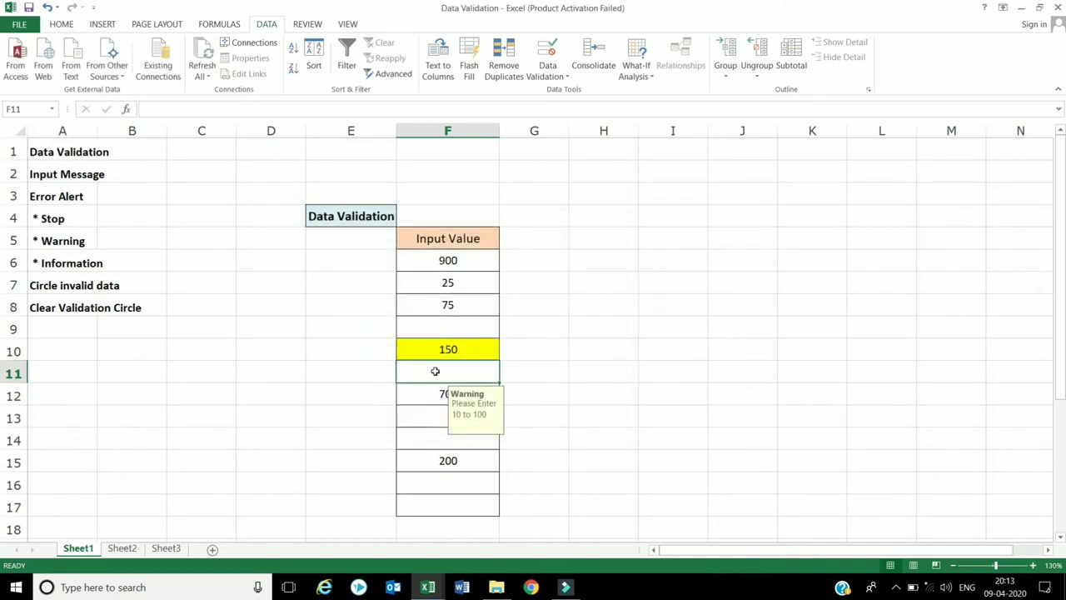
# - Enter 250 in F11 and accept it after the Data Invalid notice
pyautogui.write('250')
pyautogui.press('Return')
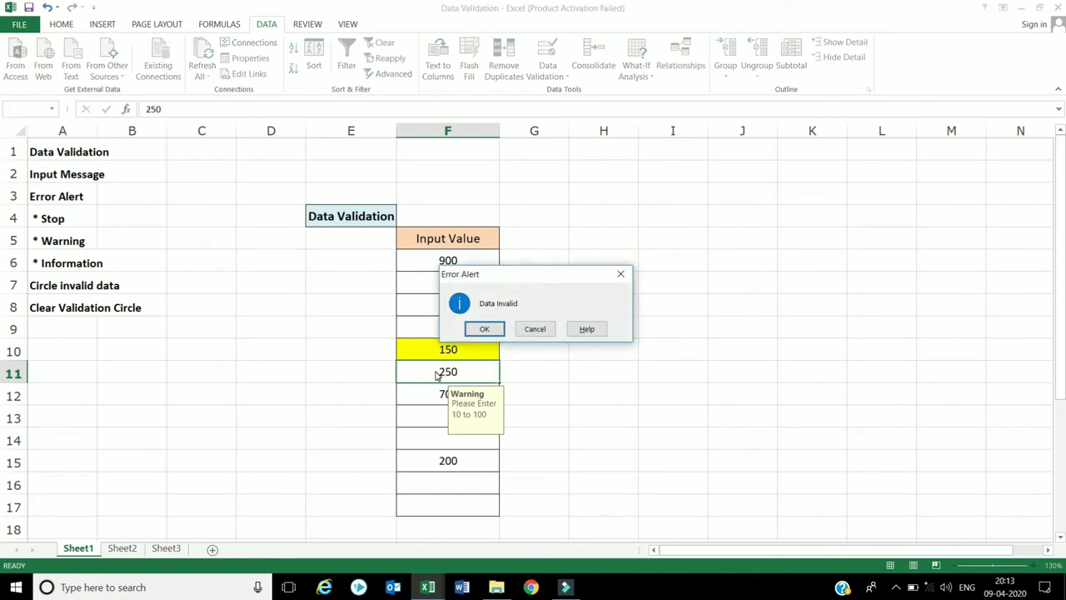
pyautogui.click(484, 330)
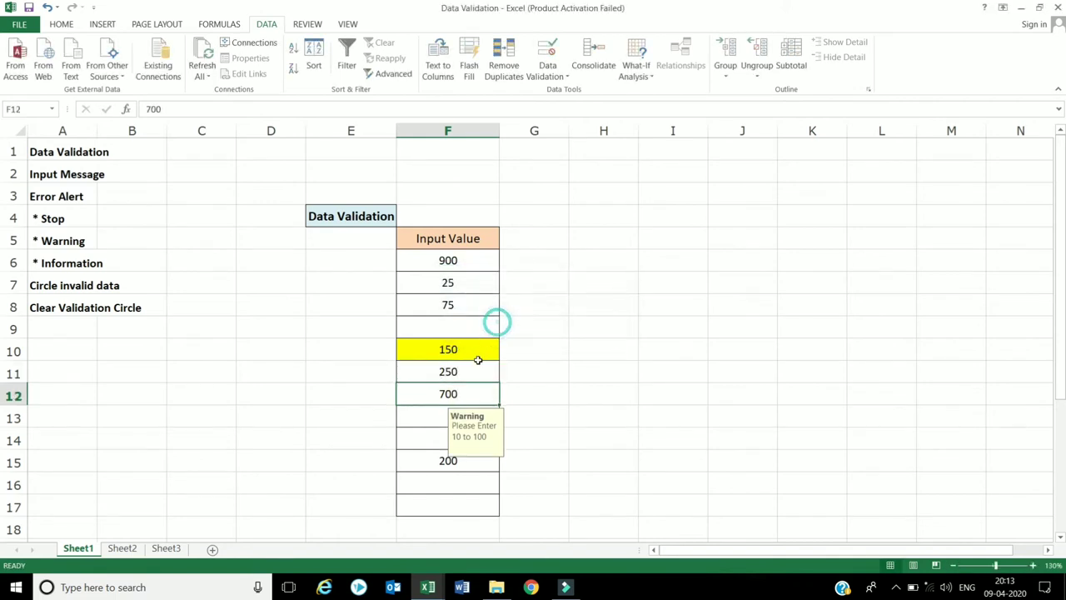
pyautogui.click(473, 364)
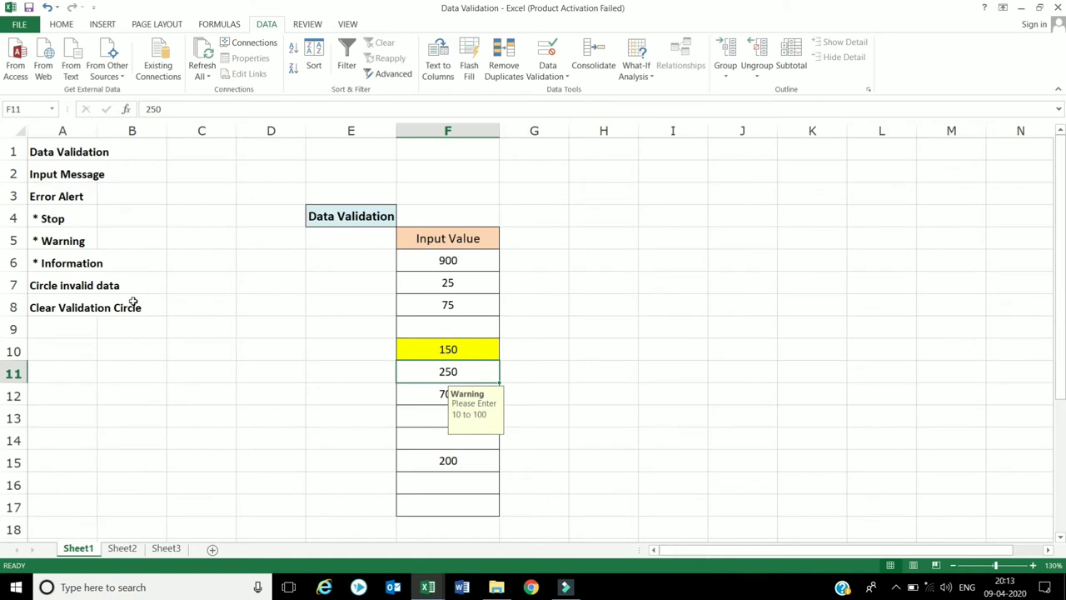
# - Circle all invalid data in the Input Value column
pyautogui.click(647, 275)
pyautogui.click(797, 263)
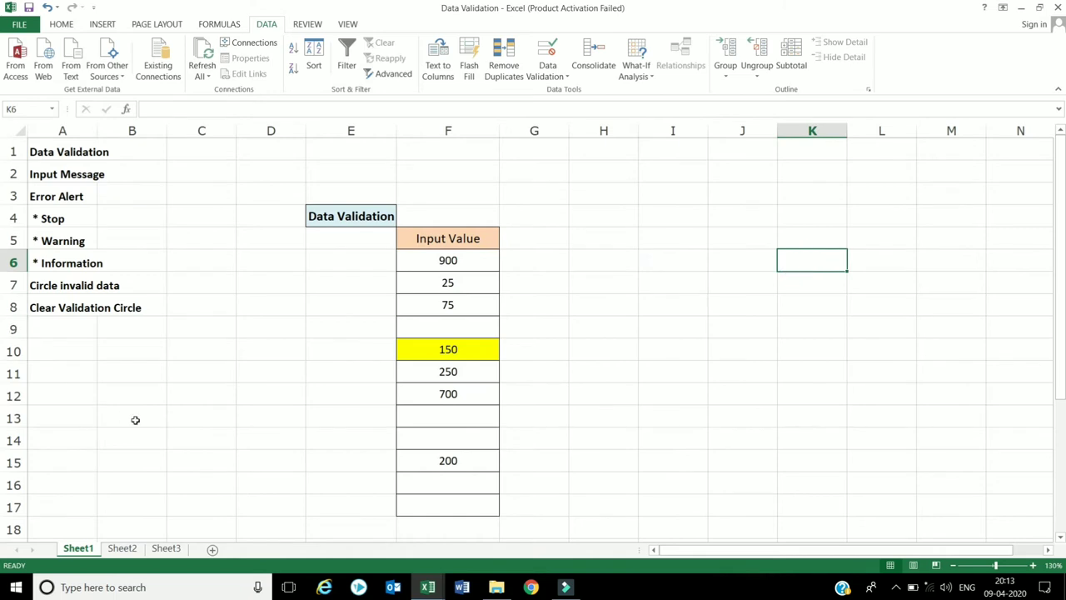
pyautogui.click(74, 288)
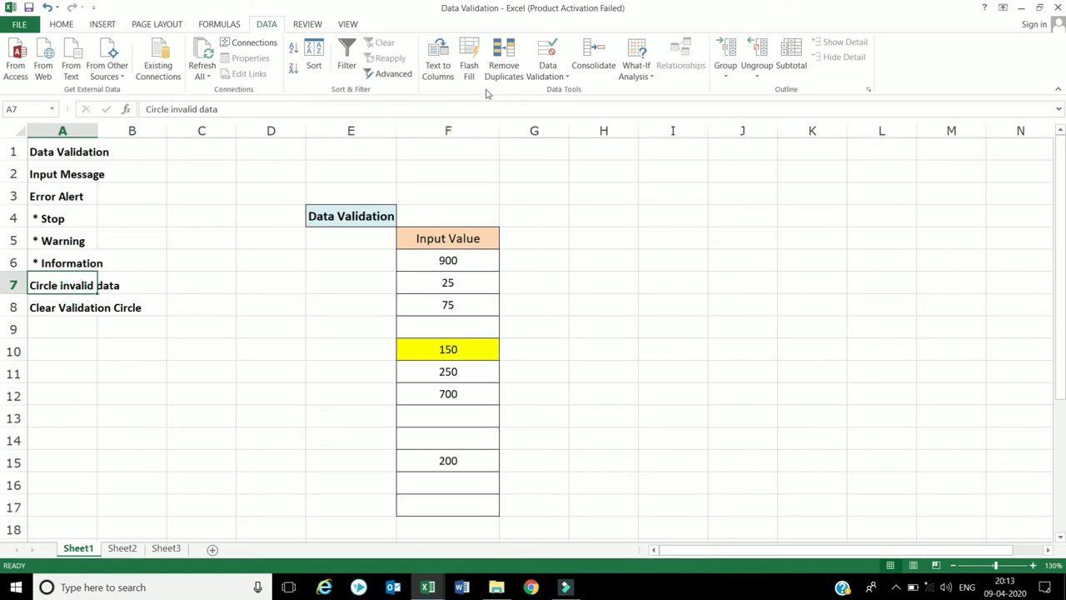
pyautogui.click(554, 75)
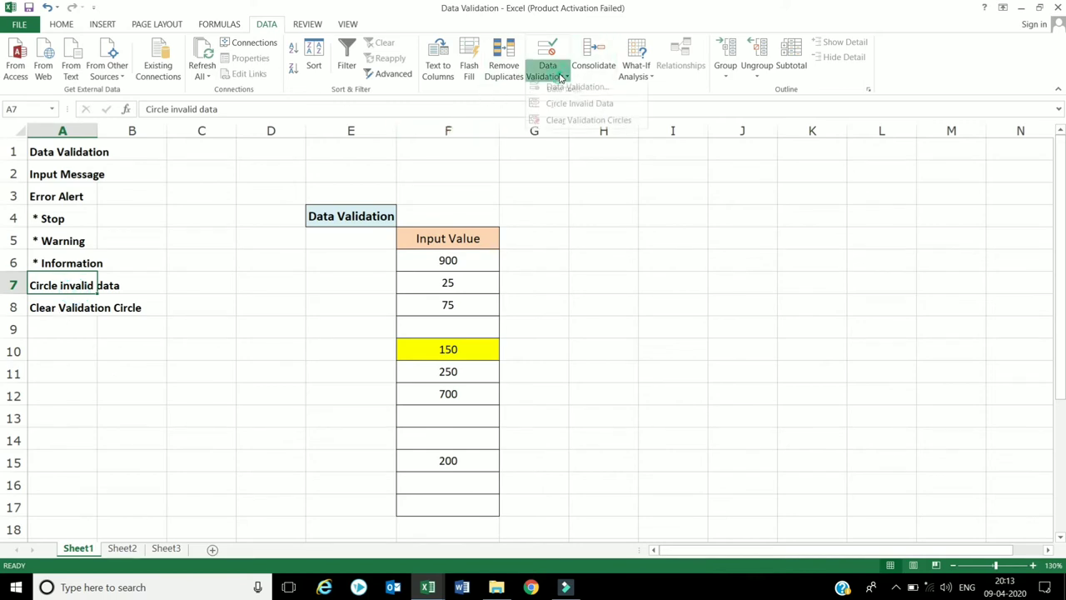
pyautogui.click(572, 110)
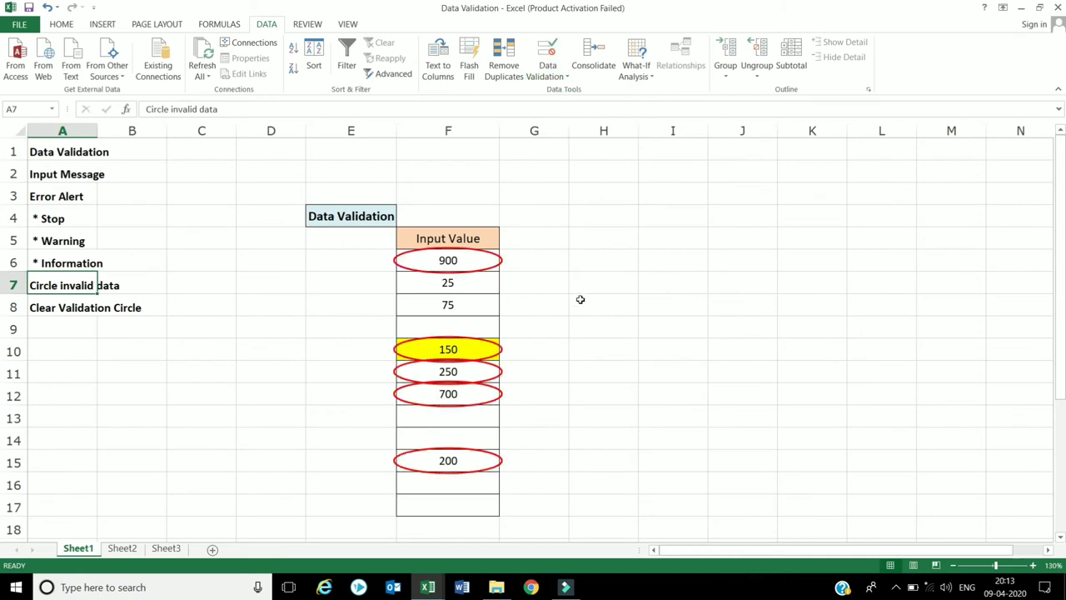
# - Correct F10 to 100 and F11 to 75, clearing their invalid-data circles
pyautogui.click(457, 259)
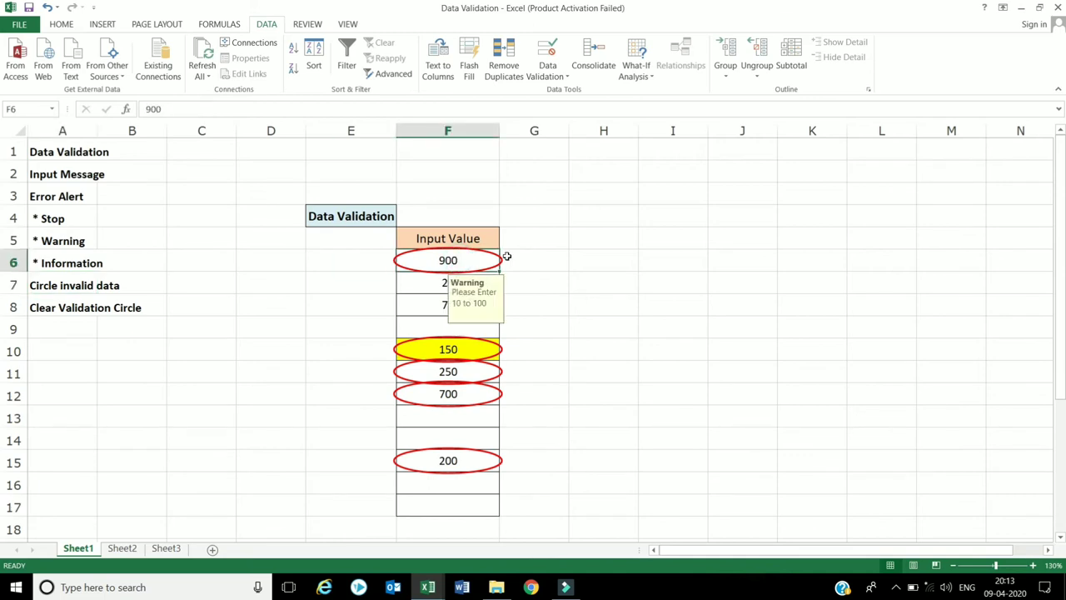
pyautogui.click(482, 341)
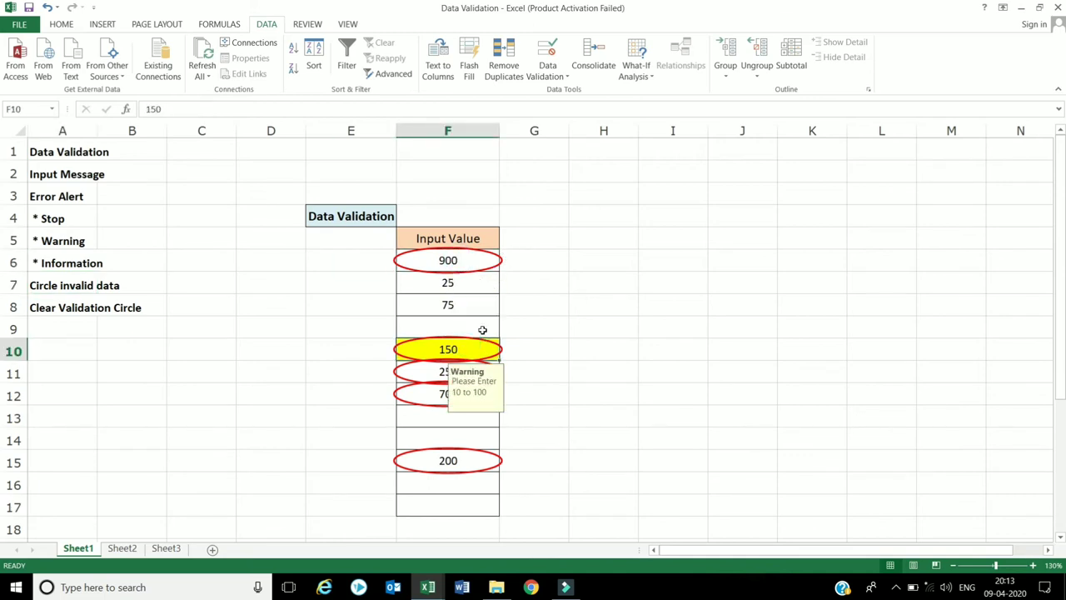
pyautogui.write('100')
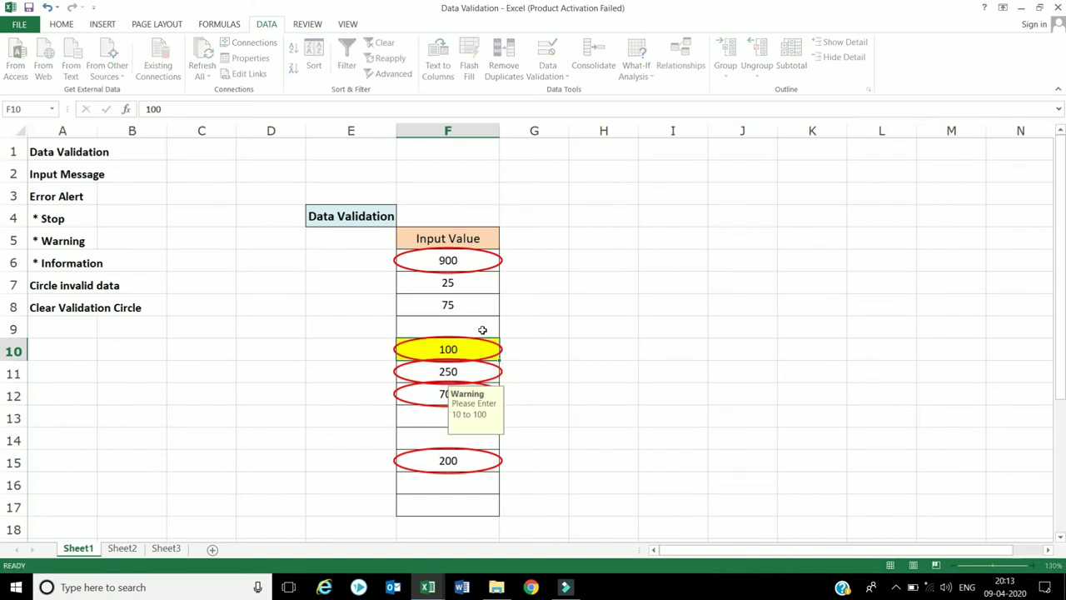
pyautogui.press('Return')
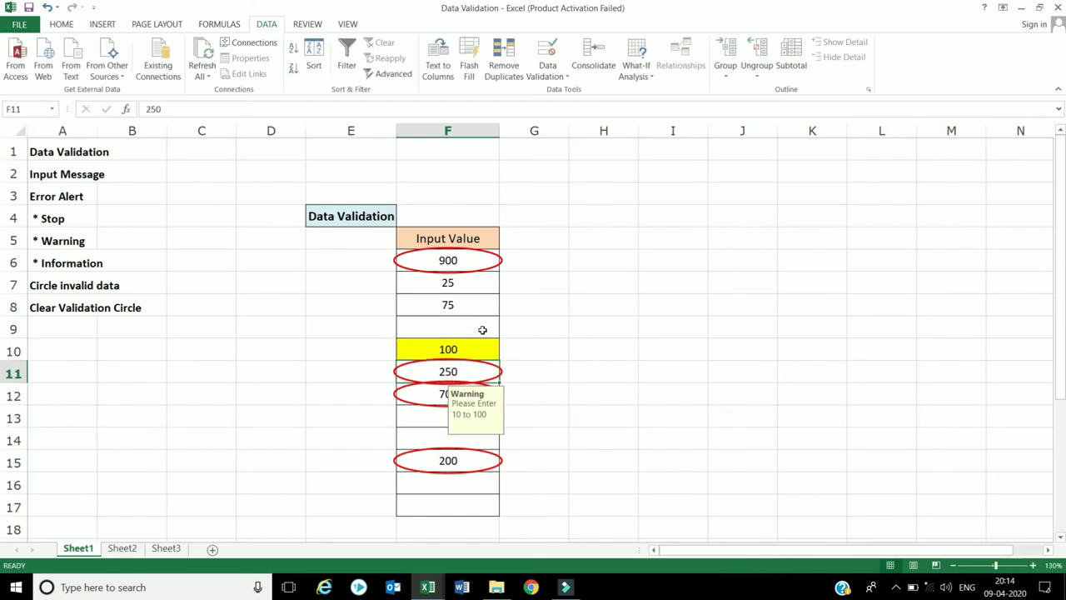
pyautogui.write('75')
pyautogui.press('Return')
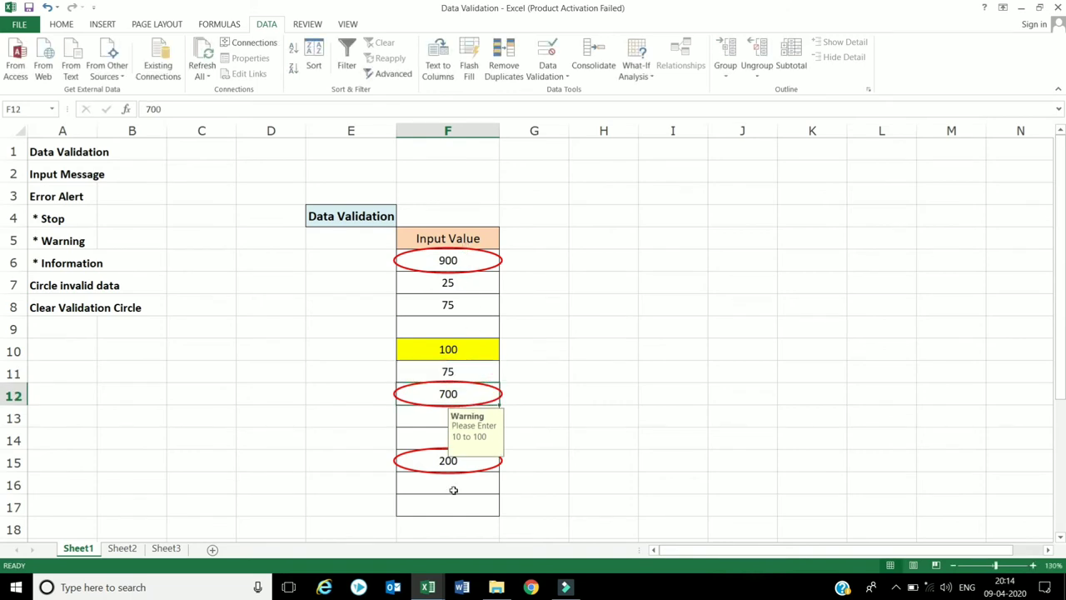
# - Clear the validation circles around 900, 700 and 200 in the Input Value column
pyautogui.click(550, 73)
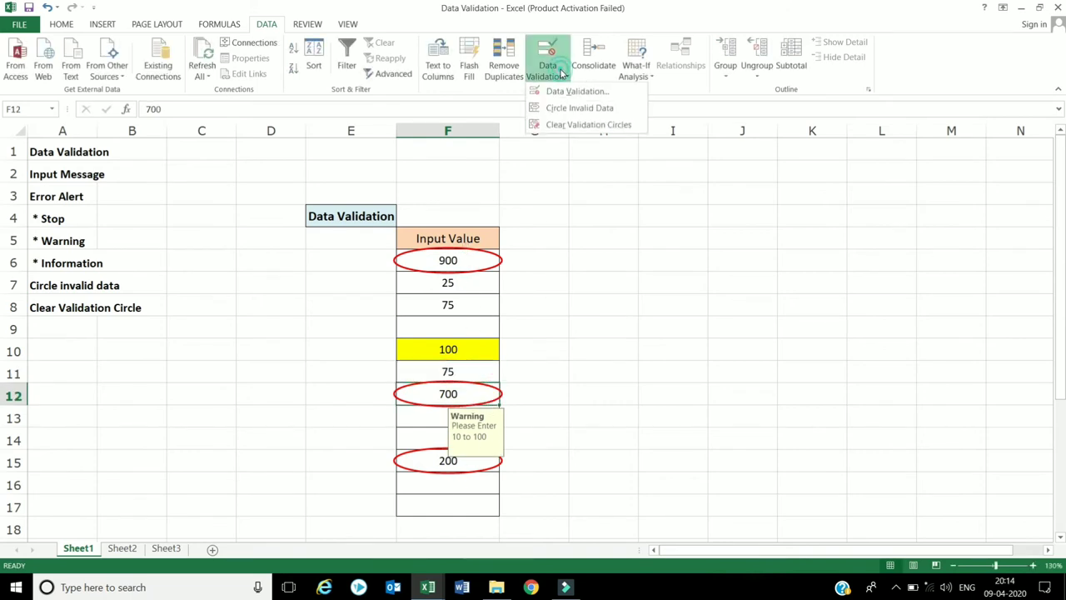
pyautogui.click(560, 129)
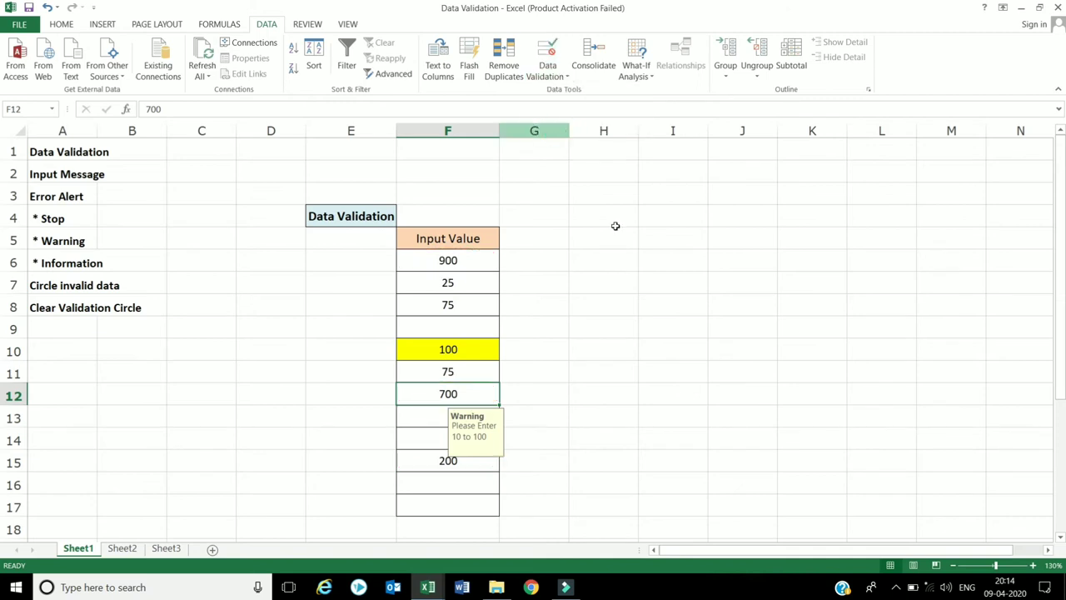
pyautogui.click(662, 280)
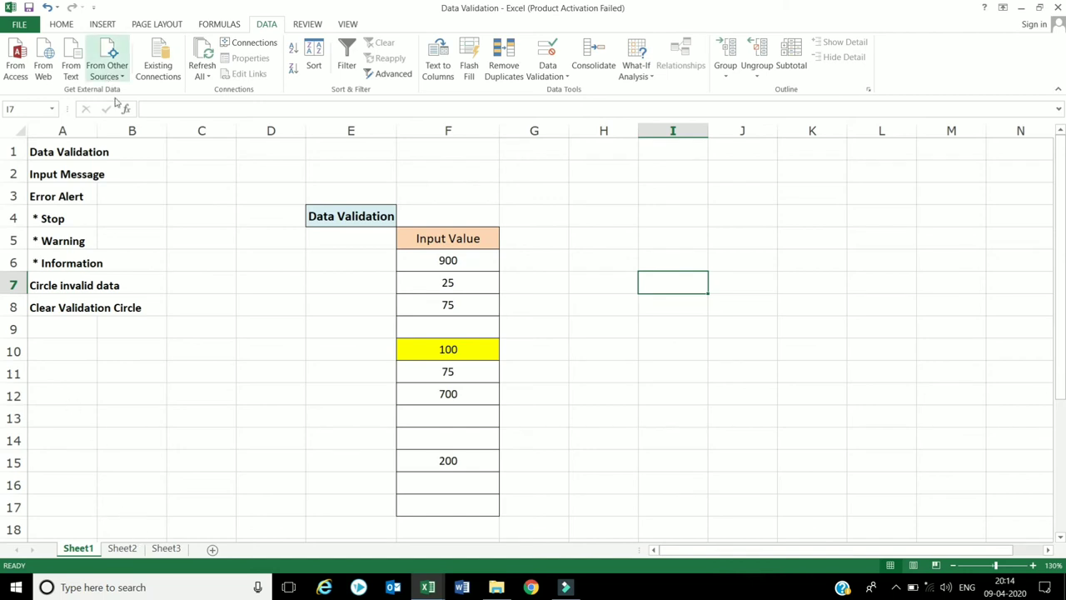
# - Open Sheet2 and look over the form headers, the vendor names and the city list Bangalore to Noida
pyautogui.click(125, 550)
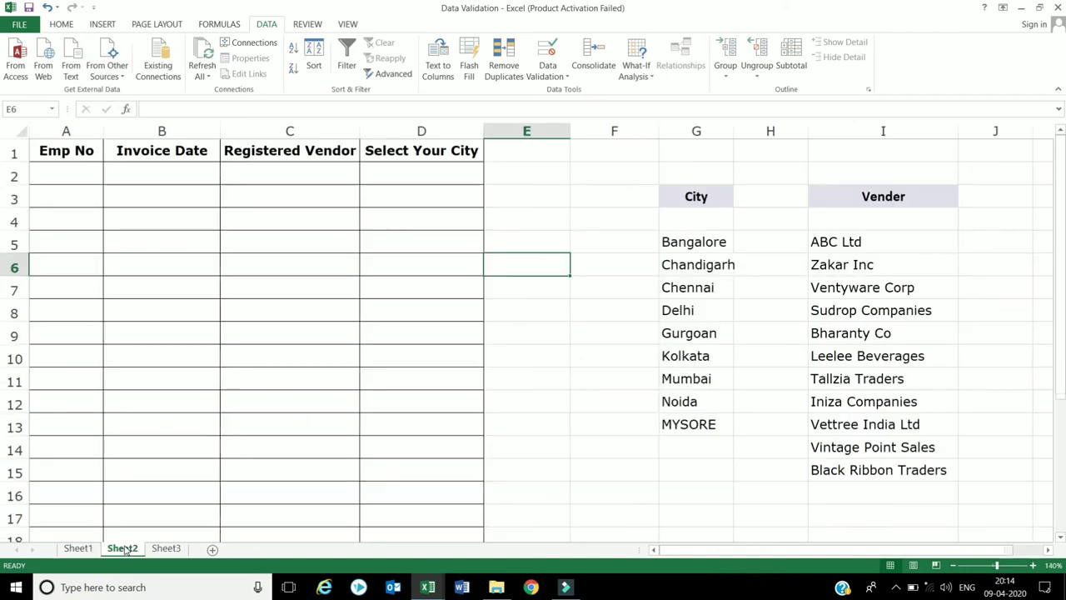
pyautogui.click(308, 354)
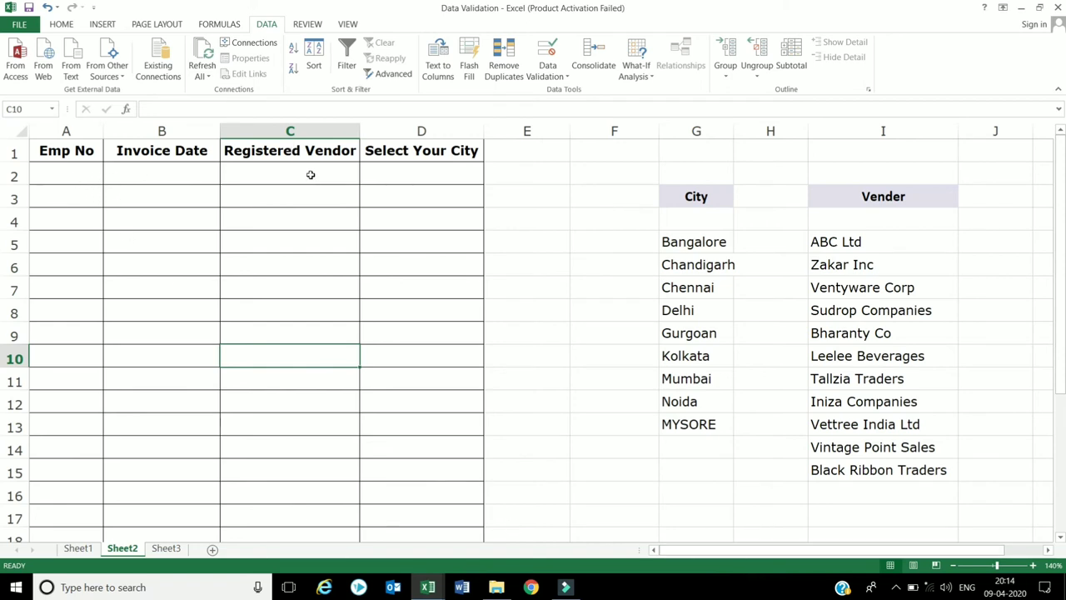
pyautogui.click(383, 172)
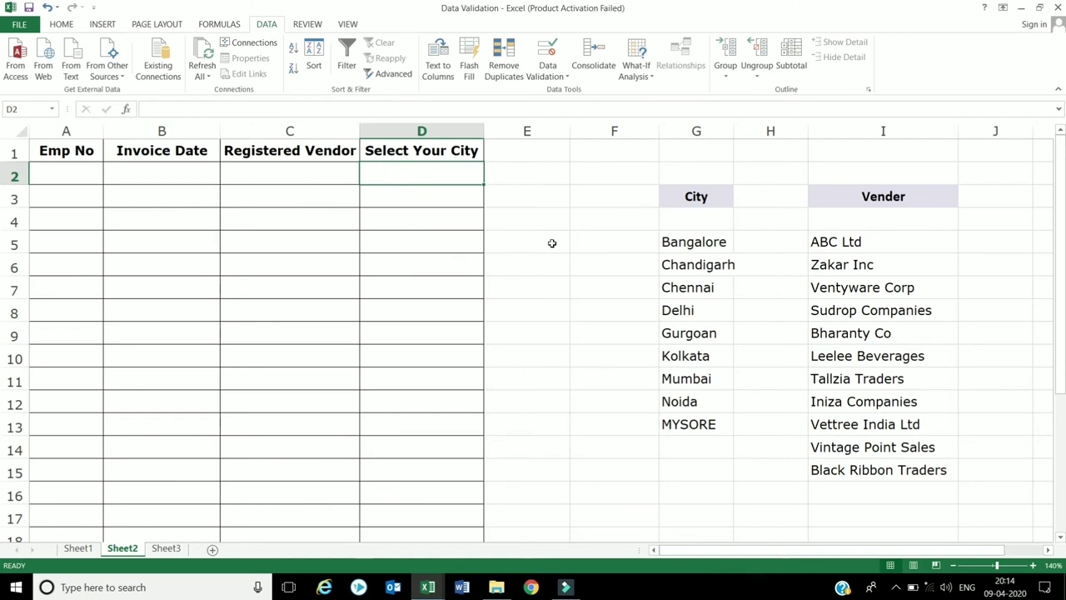
pyautogui.click(333, 151)
pyautogui.click(908, 196)
pyautogui.click(878, 243)
pyautogui.moveTo(874, 252)
pyautogui.mouseDown()
pyautogui.moveTo(872, 235)
pyautogui.moveTo(850, 467)
pyautogui.mouseUp()
pyautogui.click(439, 150)
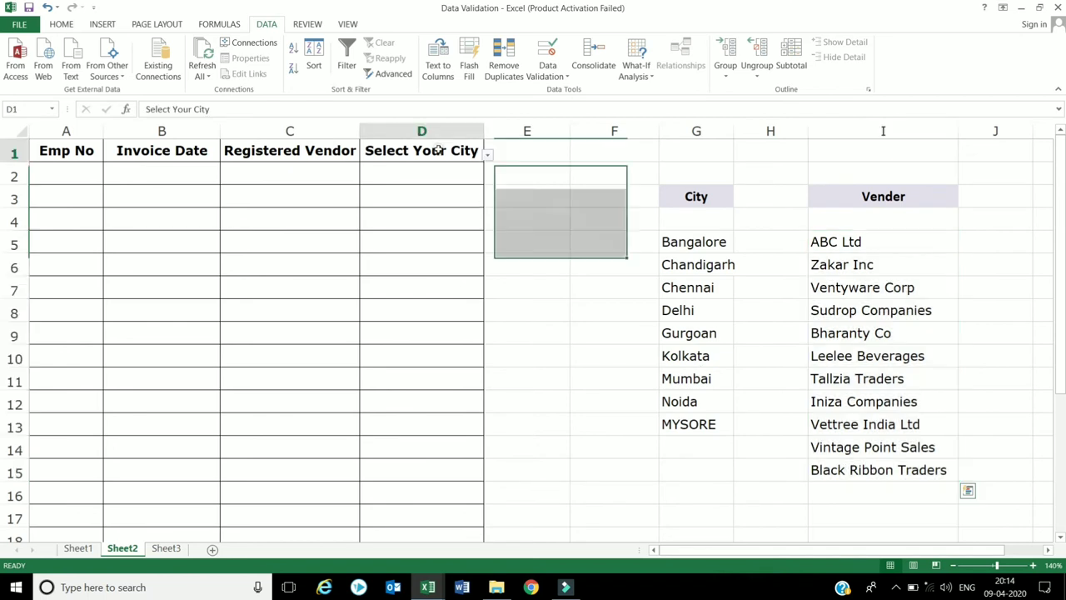
pyautogui.moveTo(690, 243); pyautogui.dragTo(689, 425)
pyautogui.click(588, 376)
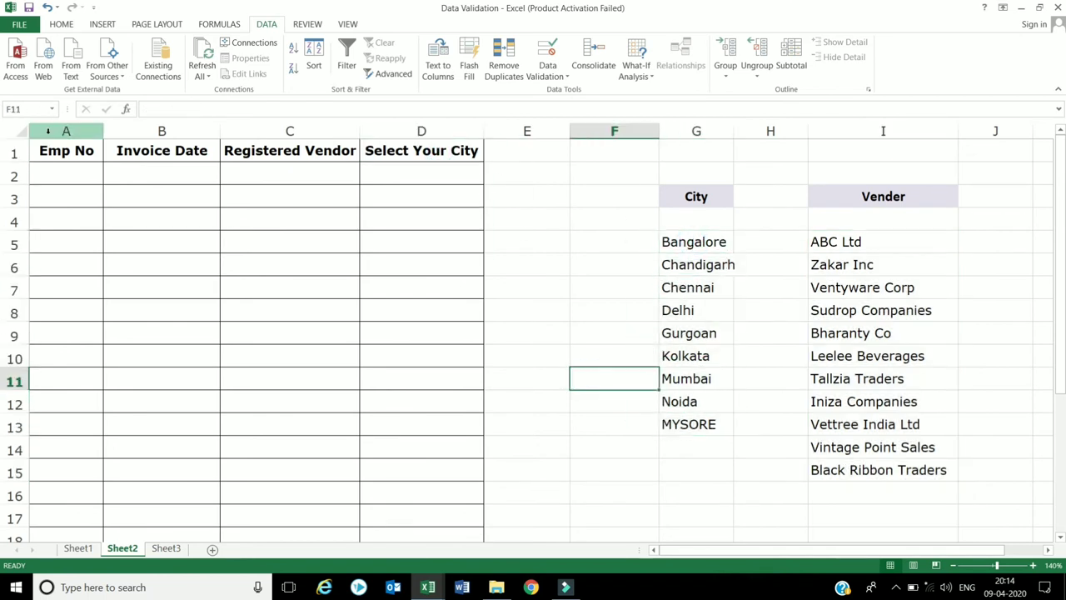
pyautogui.click(48, 175)
pyautogui.write('11')
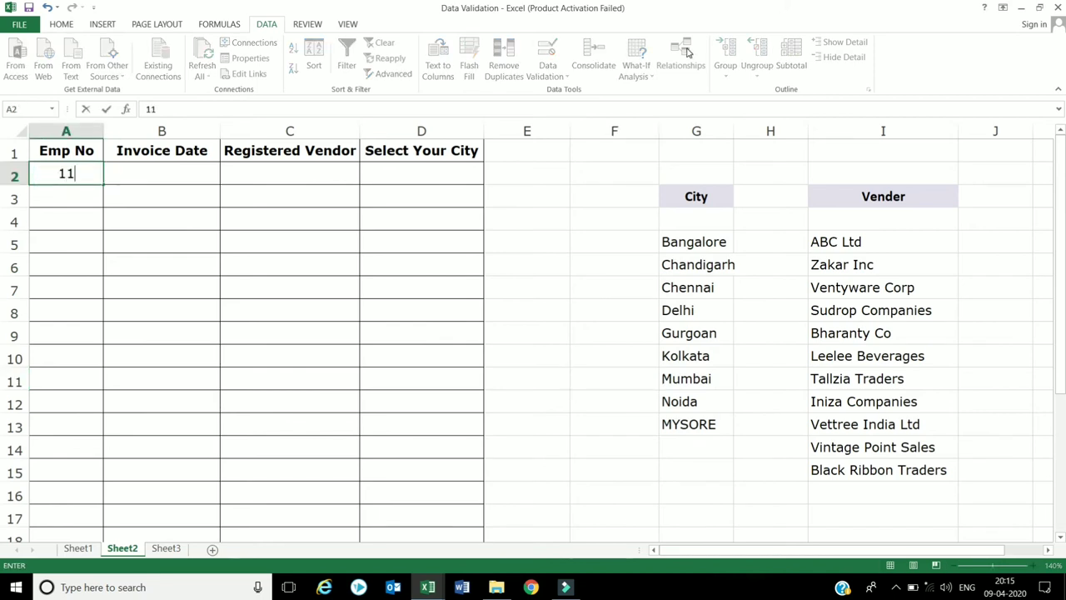
pyautogui.write('1')
pyautogui.press('Tab')
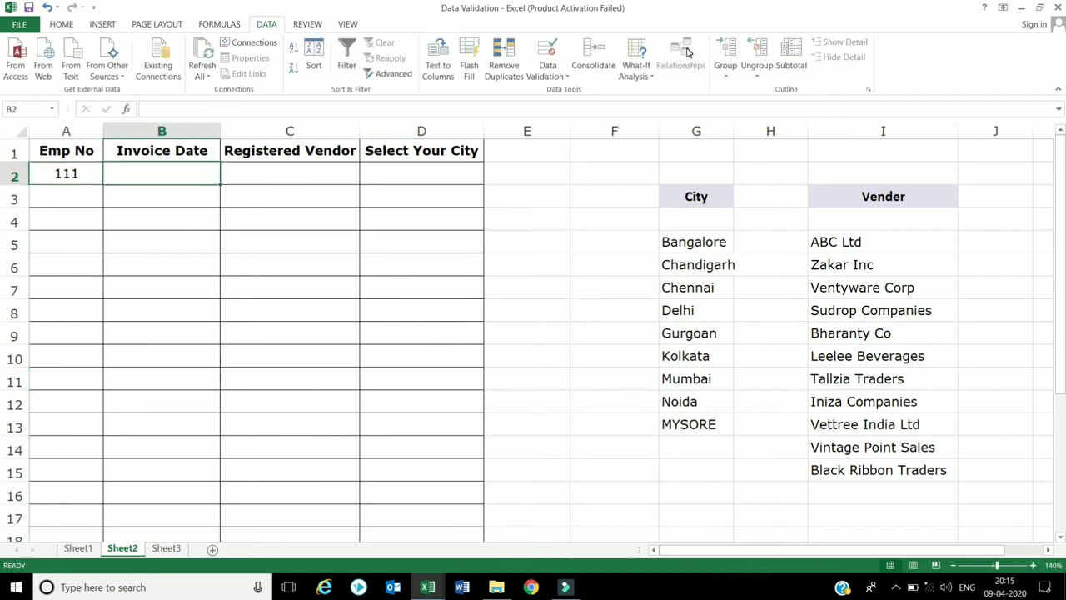
pyautogui.write('9')
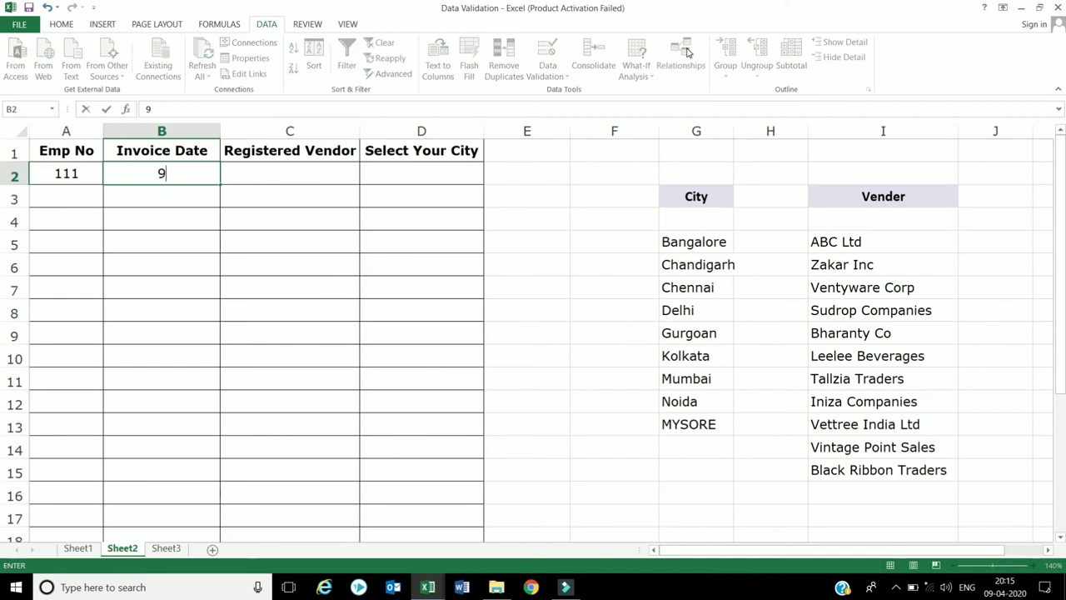
pyautogui.write('/4')
pyautogui.press('Tab')
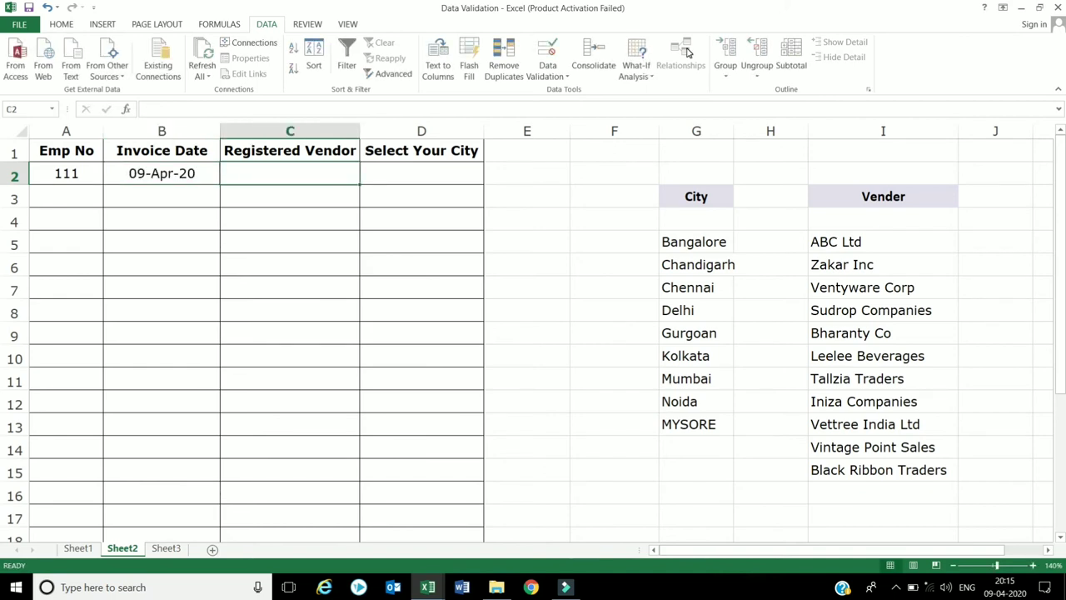
pyautogui.write('fjfkdk')
pyautogui.press('Tab')
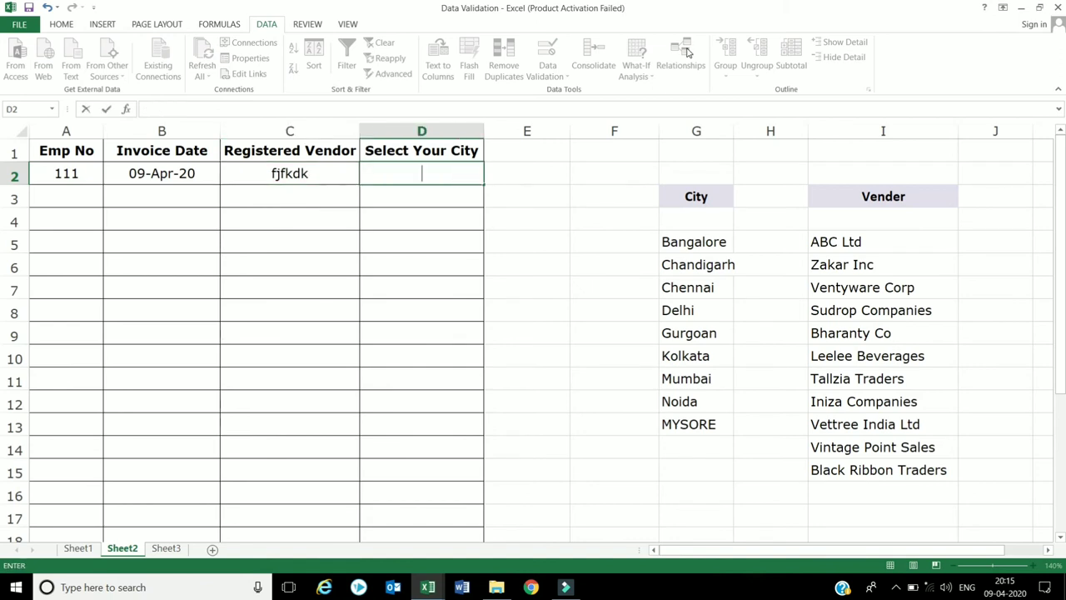
pyautogui.write('coim')
pyautogui.write('bat')
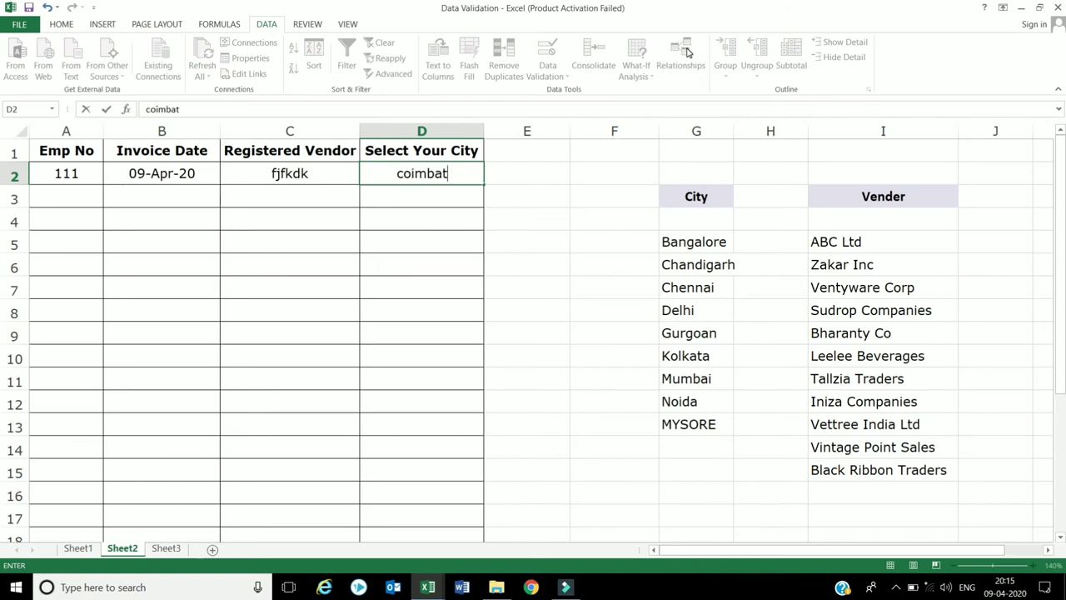
pyautogui.write('or')
pyautogui.write('e')
pyautogui.press('Return')
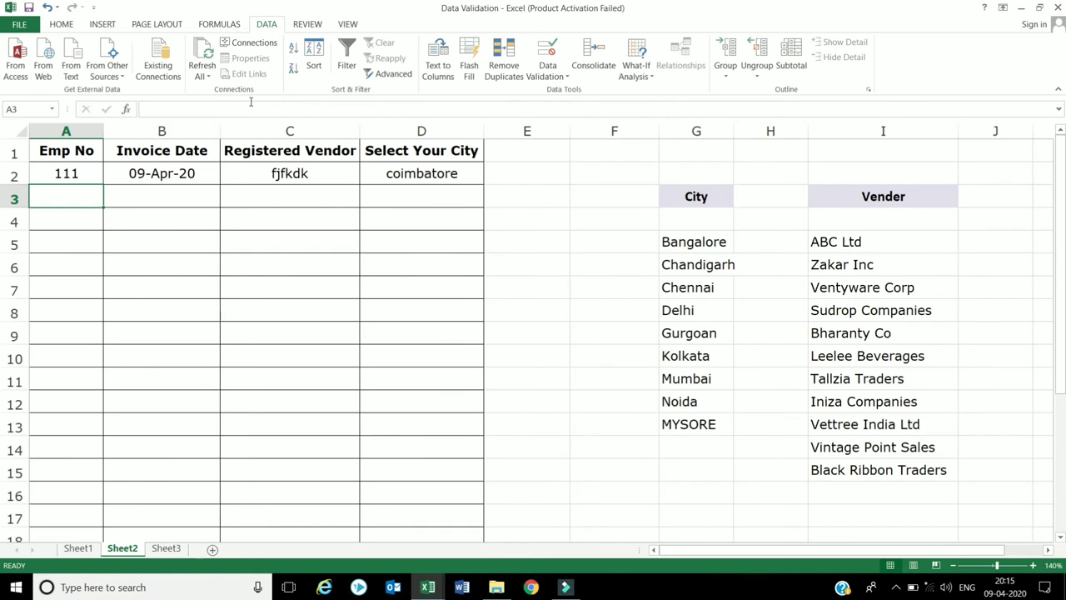
pyautogui.click(35, 246)
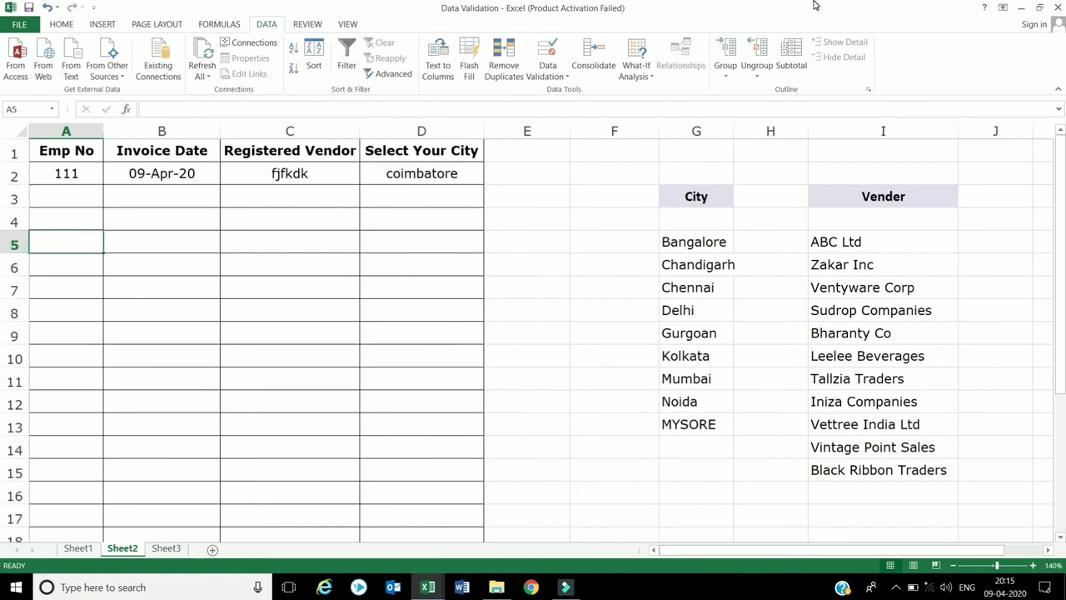
pyautogui.write('222')
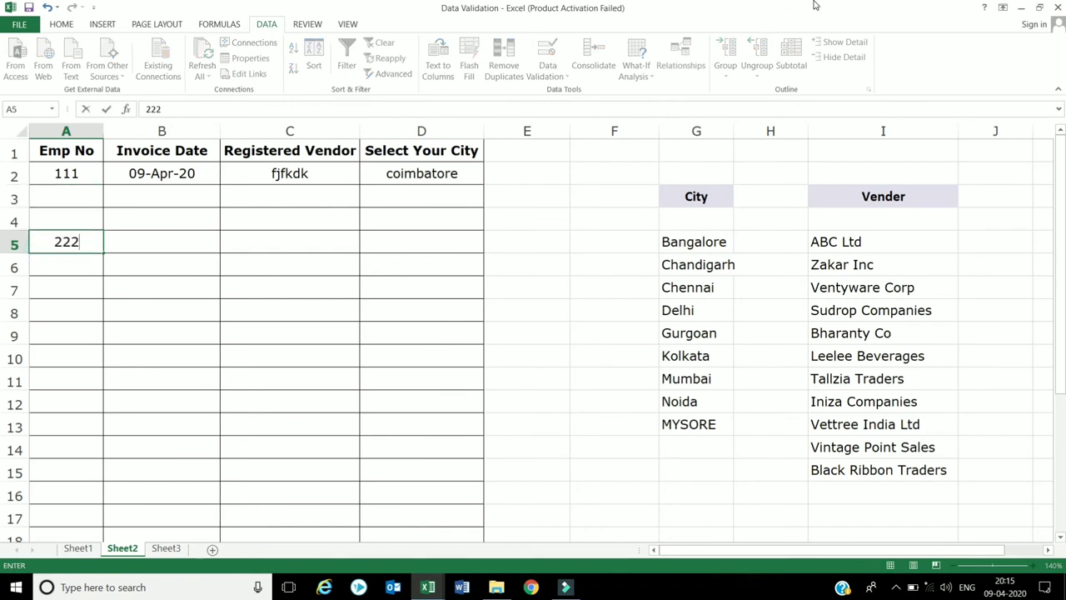
pyautogui.press('Tab')
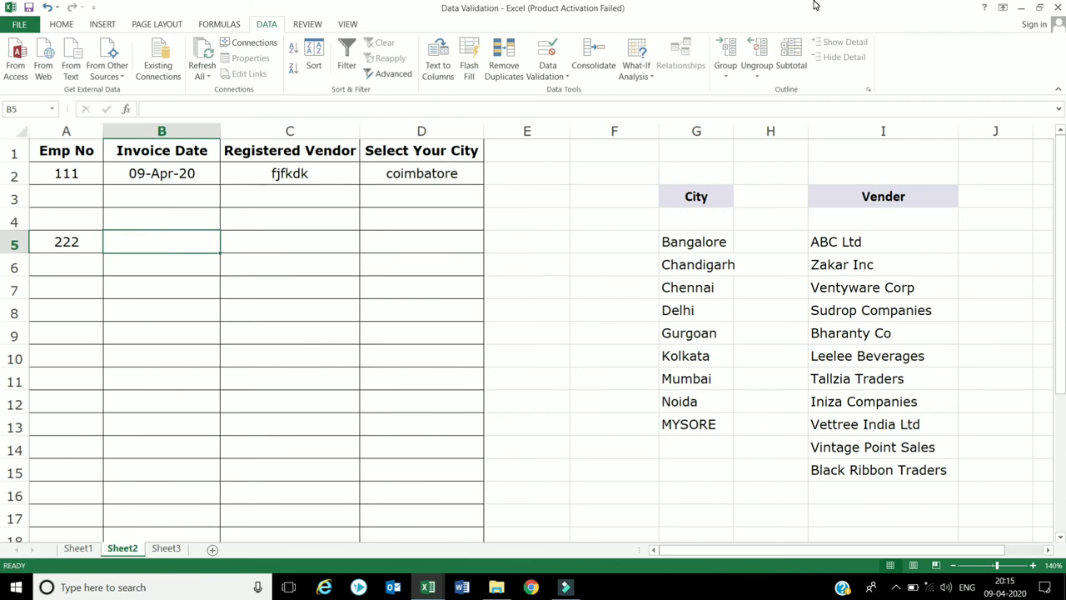
pyautogui.press('Tab')
pyautogui.press('Tab')
pyautogui.press('Tab')
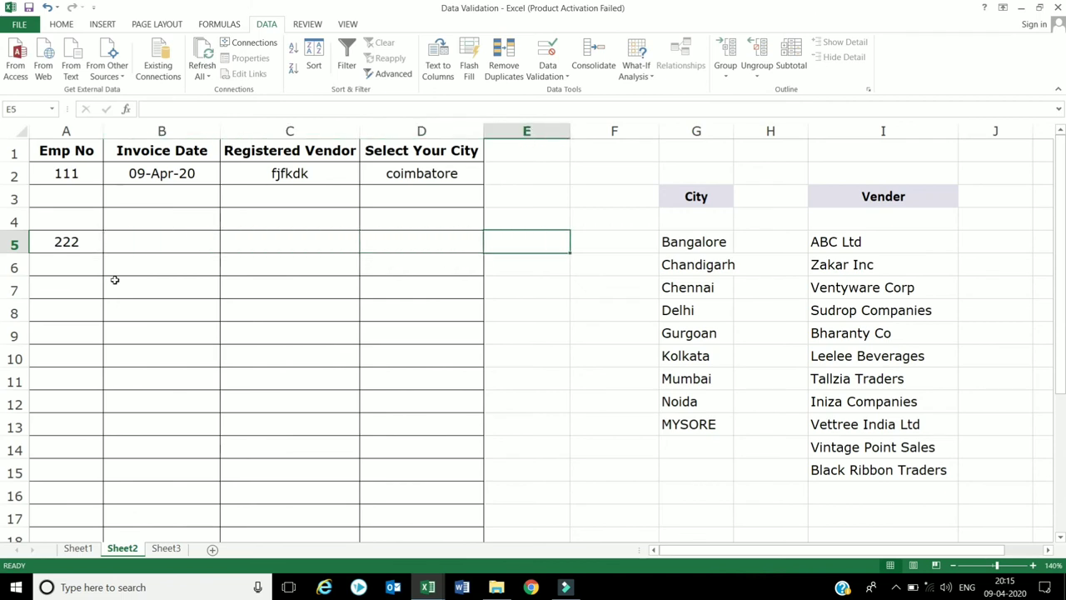
pyautogui.moveTo(81, 173); pyautogui.dragTo(405, 466)
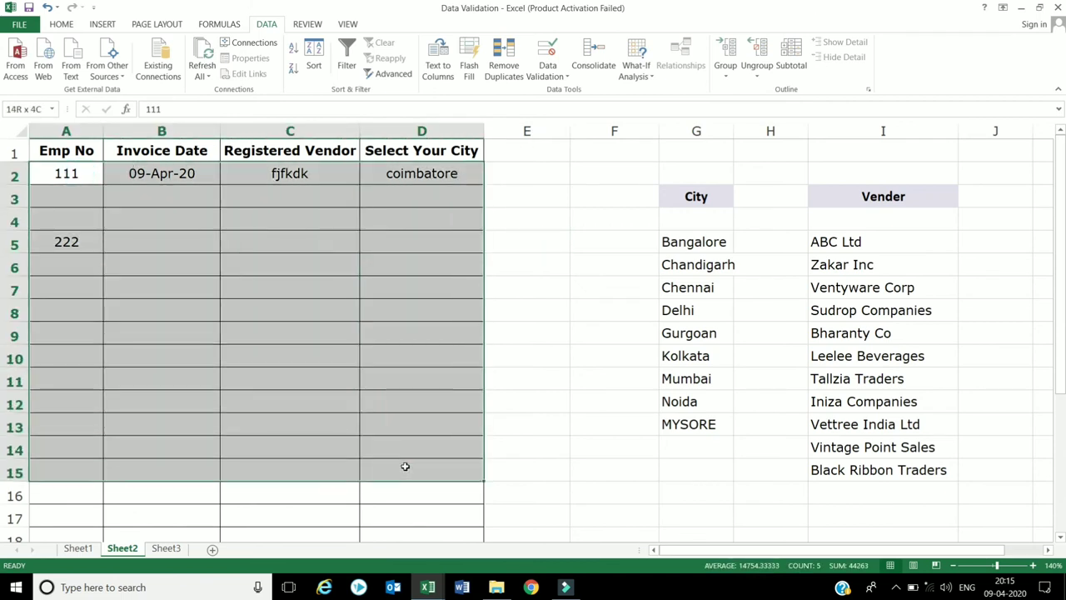
pyautogui.press('Delete')
pyautogui.click(192, 240)
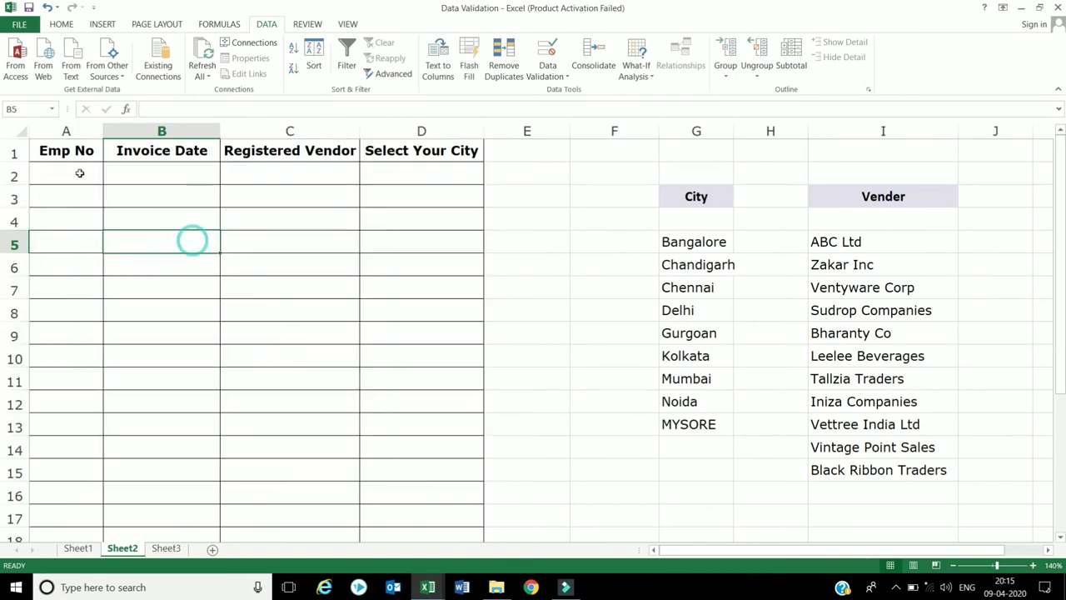
pyautogui.moveTo(162, 426); pyautogui.dragTo(170, 185)
pyautogui.click(167, 192)
pyautogui.click(176, 168)
pyautogui.click(240, 172)
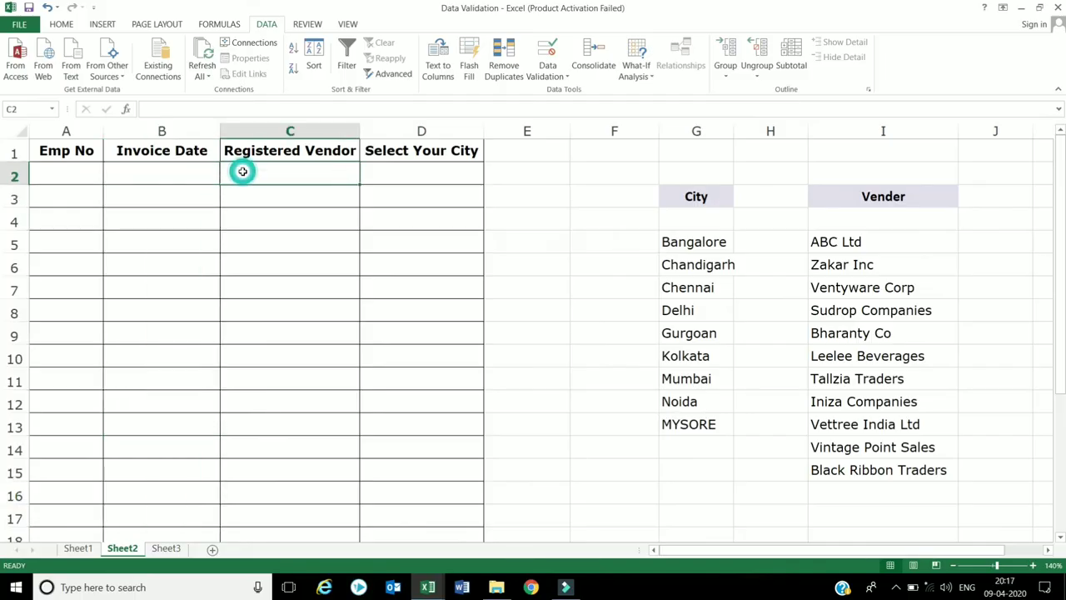
# - Give the Registered Vendor cells C2:C17 a List validation sourced from the vendor names in I5:I15
pyautogui.keyDown('shift'); pyautogui.click(281, 528); pyautogui.keyUp('shift')
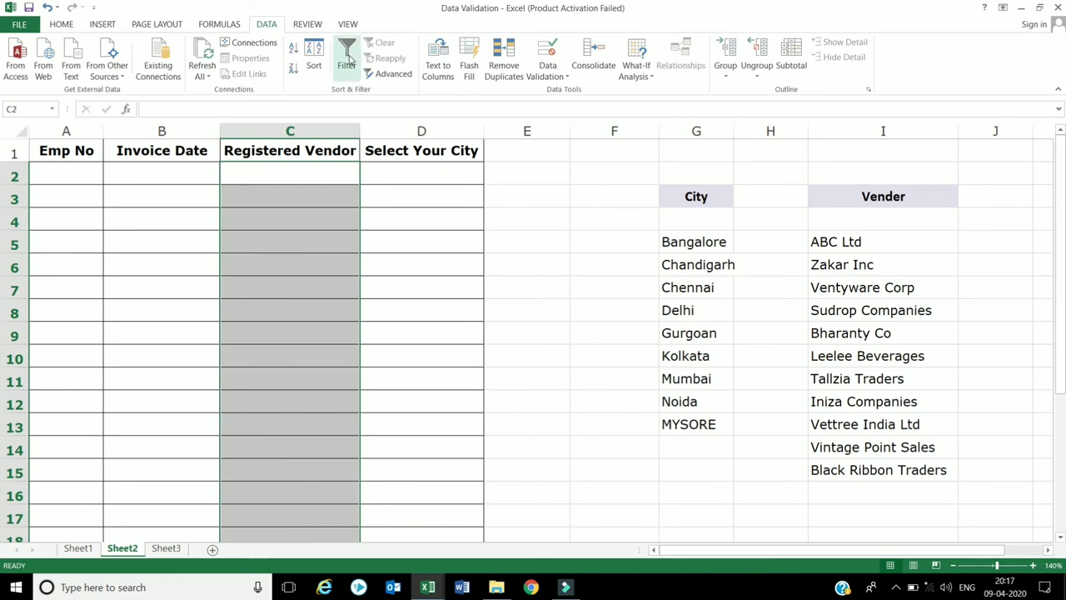
pyautogui.click(559, 76)
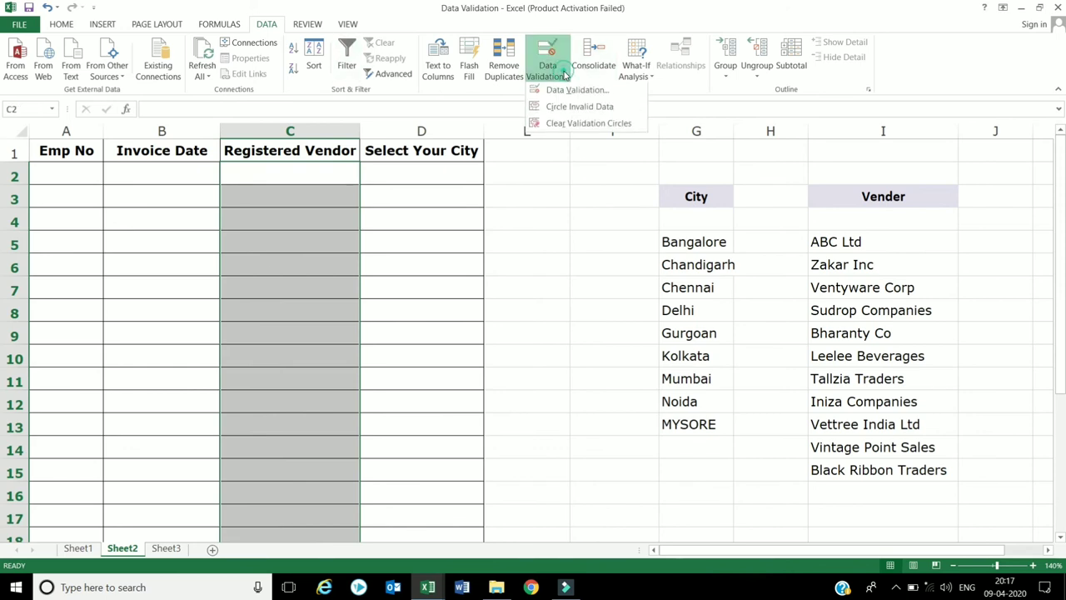
pyautogui.click(568, 91)
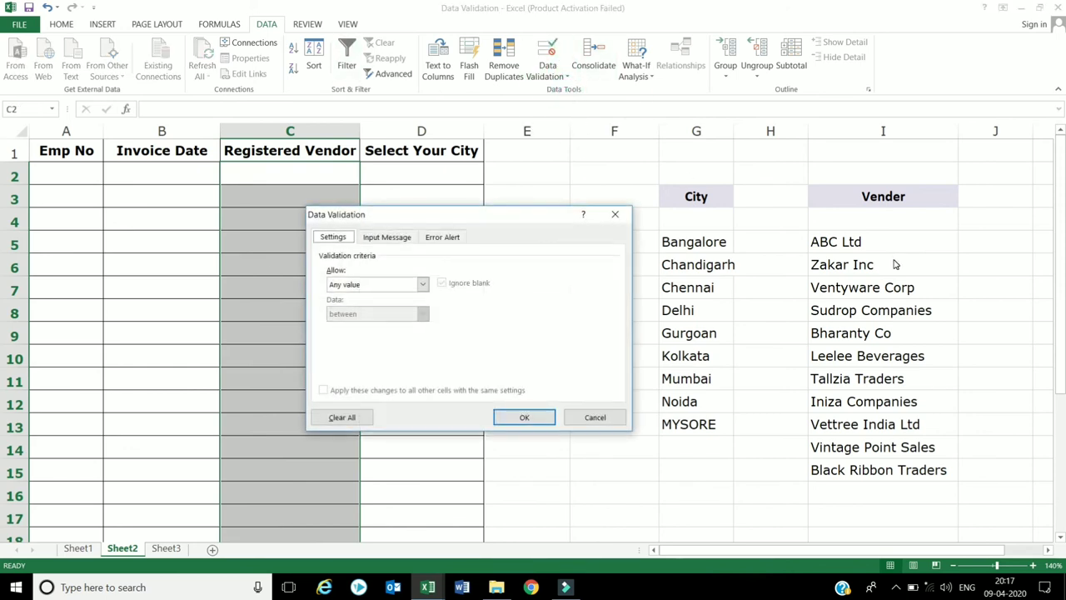
pyautogui.click(423, 284)
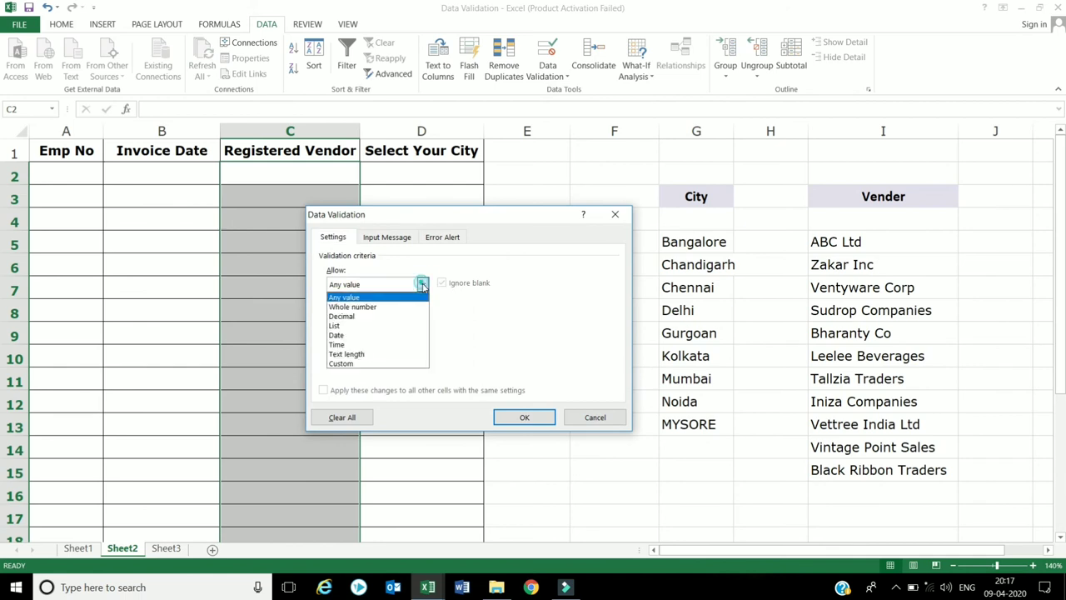
pyautogui.click(377, 326)
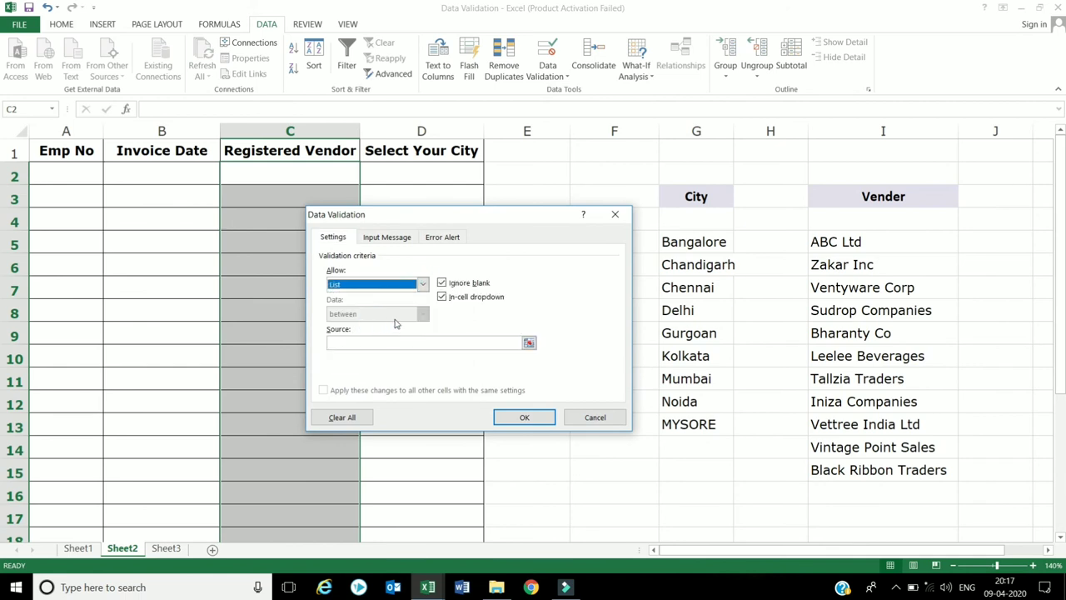
pyautogui.click(528, 344)
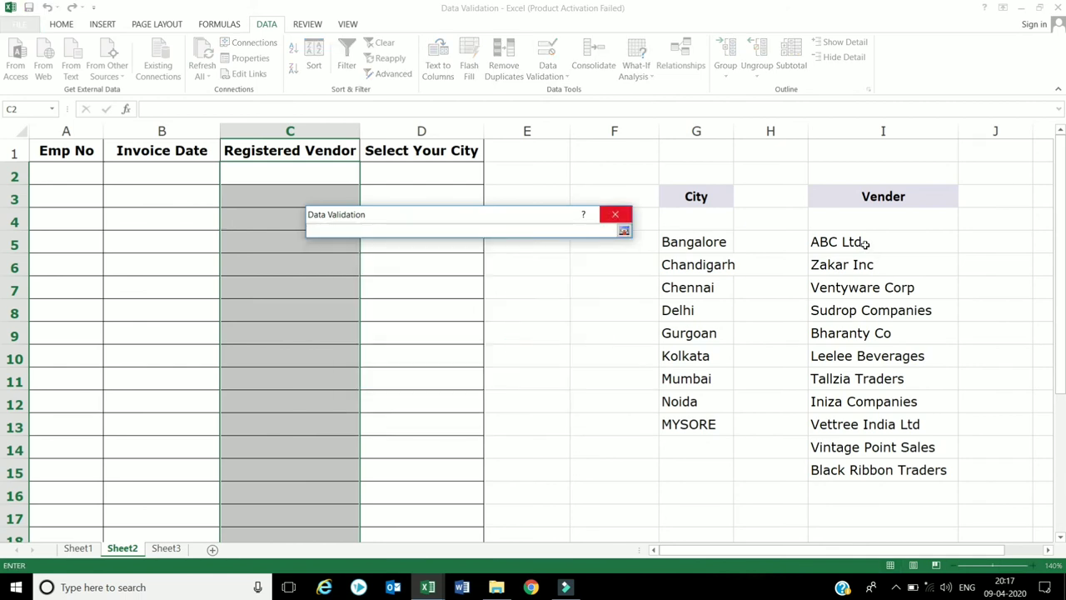
pyautogui.moveTo(866, 242); pyautogui.dragTo(867, 472)
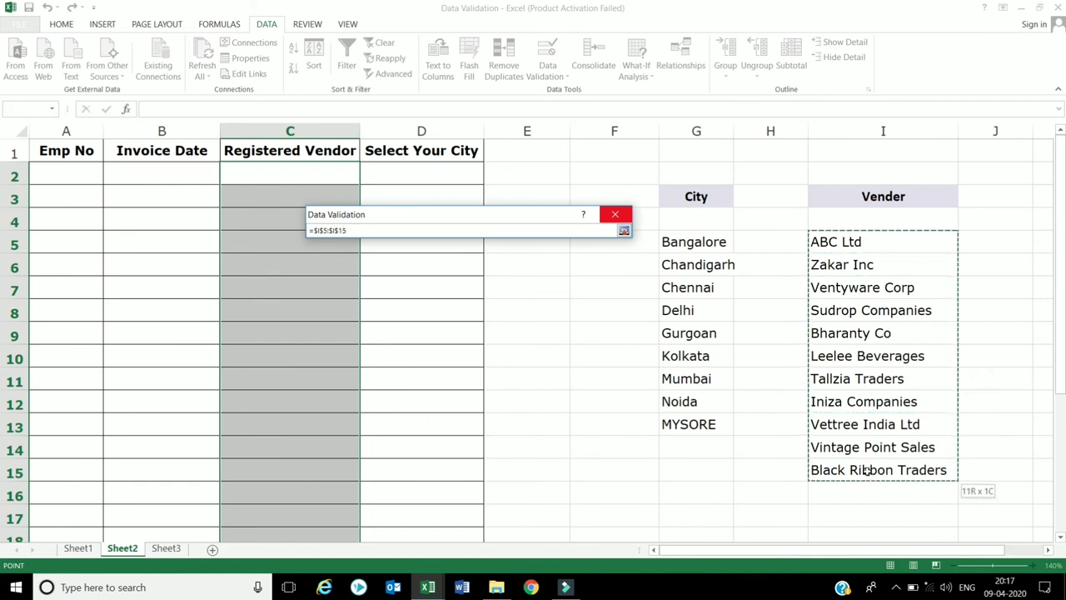
pyautogui.click(624, 231)
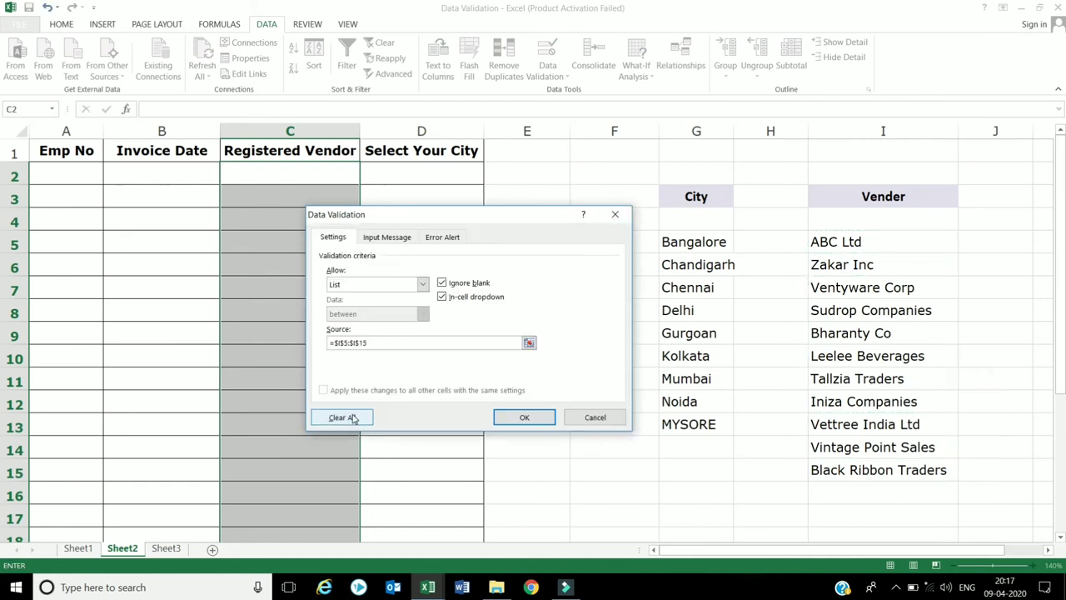
pyautogui.click(522, 419)
# - Apply a List validation to the city cells D2:D16 using the city names in G5:G13
pyautogui.click(390, 170)
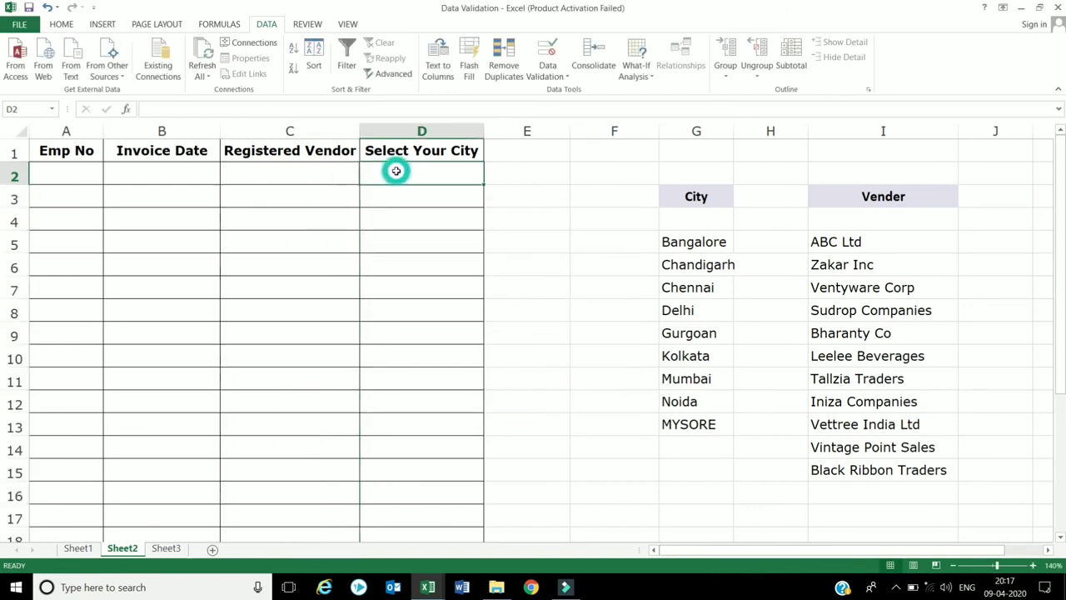
pyautogui.keyDown('shift'); pyautogui.click(441, 483); pyautogui.keyUp('shift')
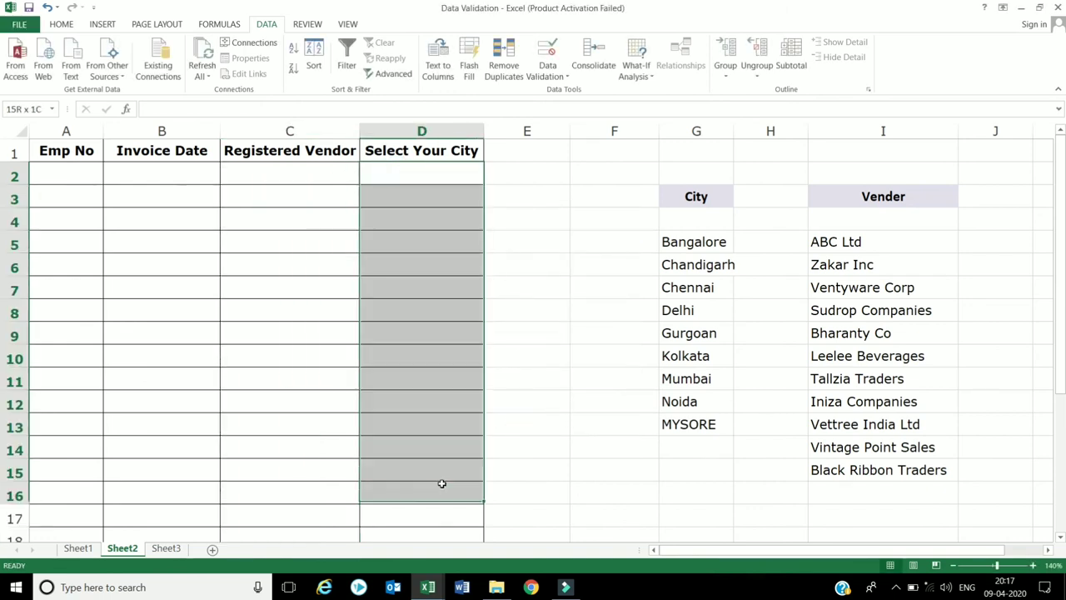
pyautogui.click(559, 68)
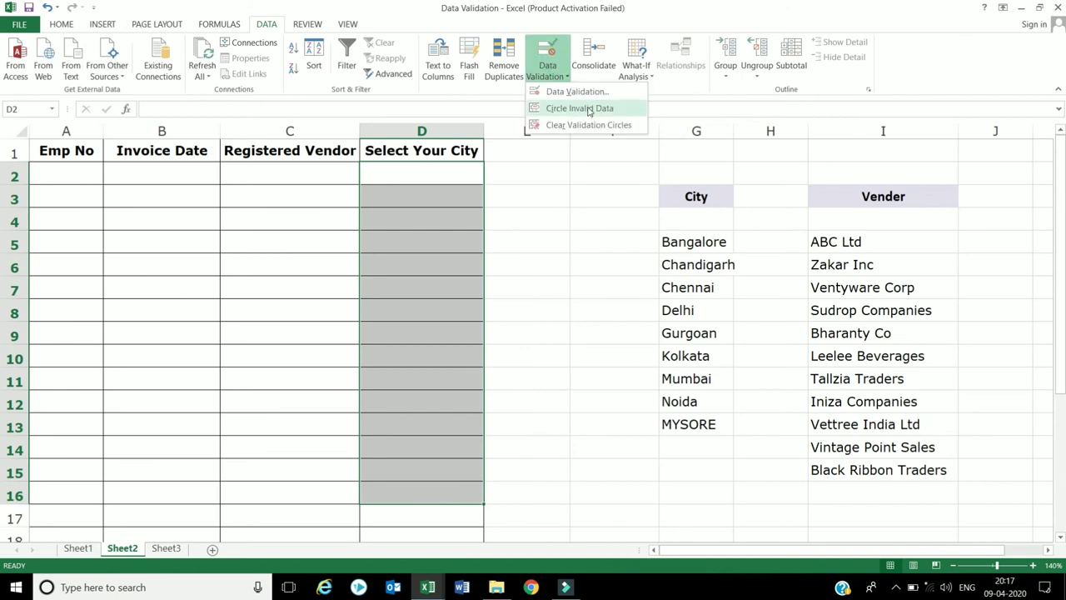
pyautogui.click(577, 91)
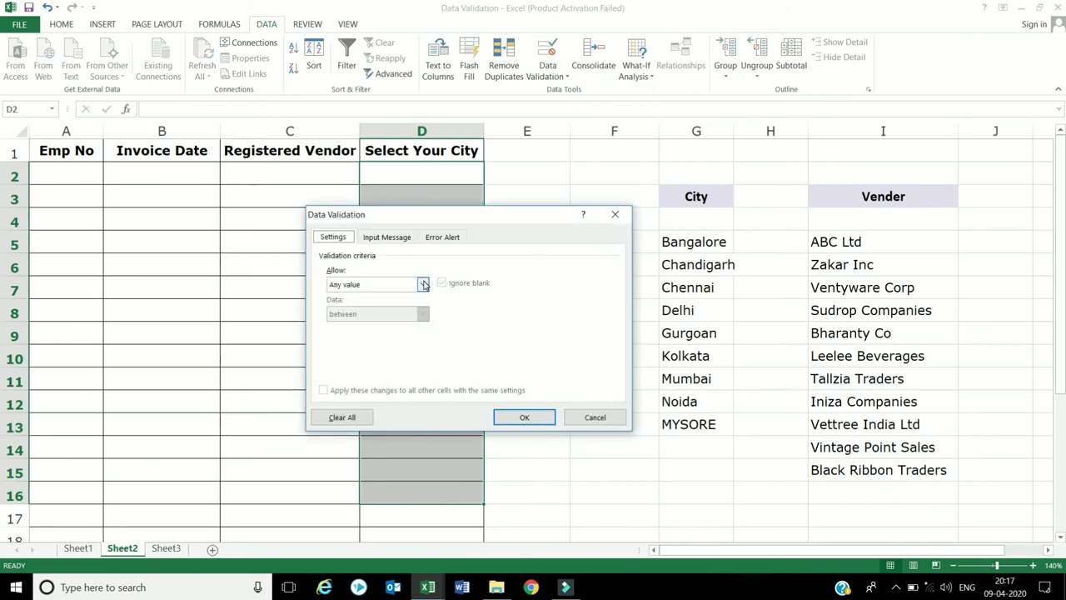
pyautogui.click(423, 284)
pyautogui.click(380, 323)
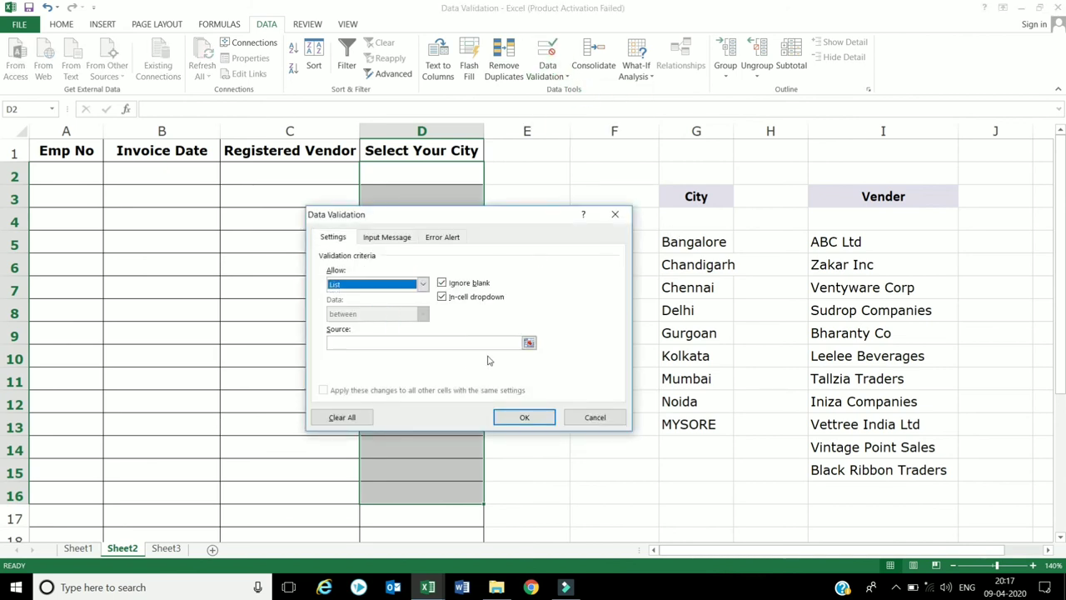
pyautogui.click(529, 342)
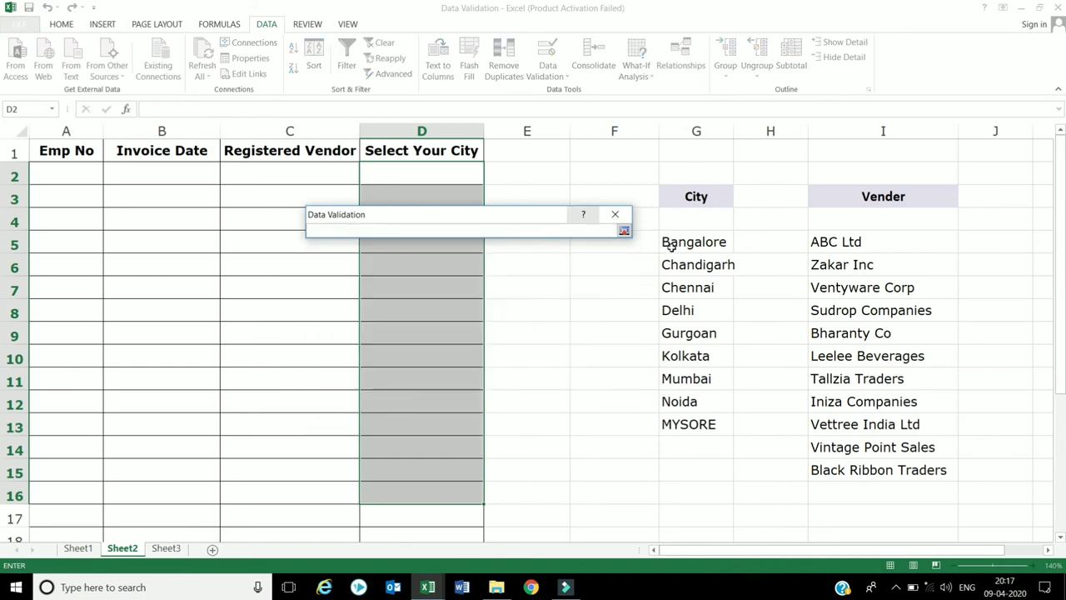
pyautogui.moveTo(672, 246); pyautogui.dragTo(672, 425)
pyautogui.click(624, 230)
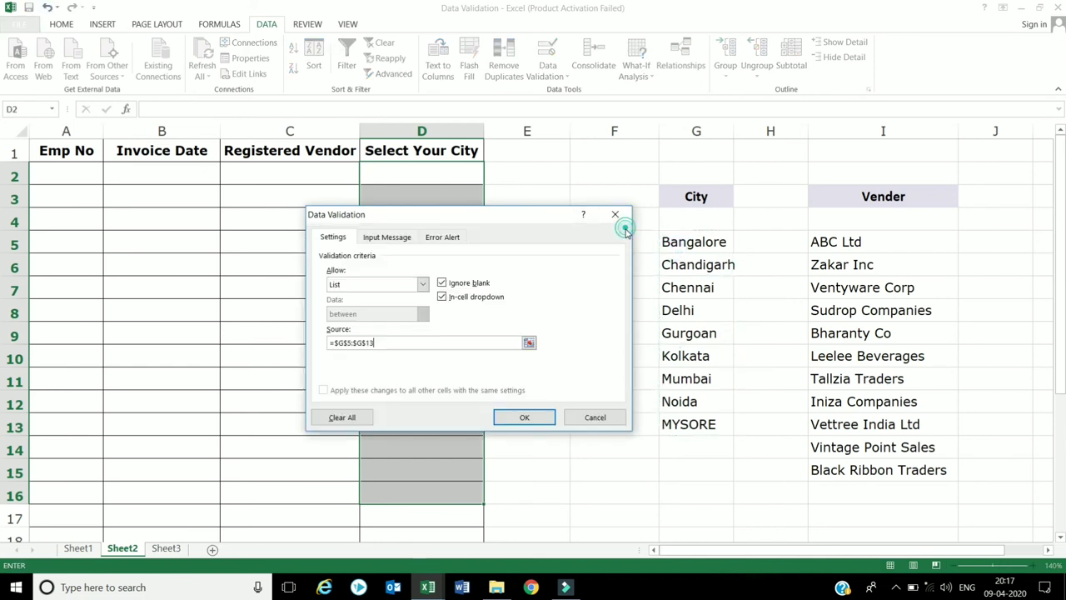
pyautogui.click(530, 417)
pyautogui.click(386, 283)
# - Enter employee number 11 and invoice date 09-Apr-20 in the first form row
pyautogui.click(72, 162)
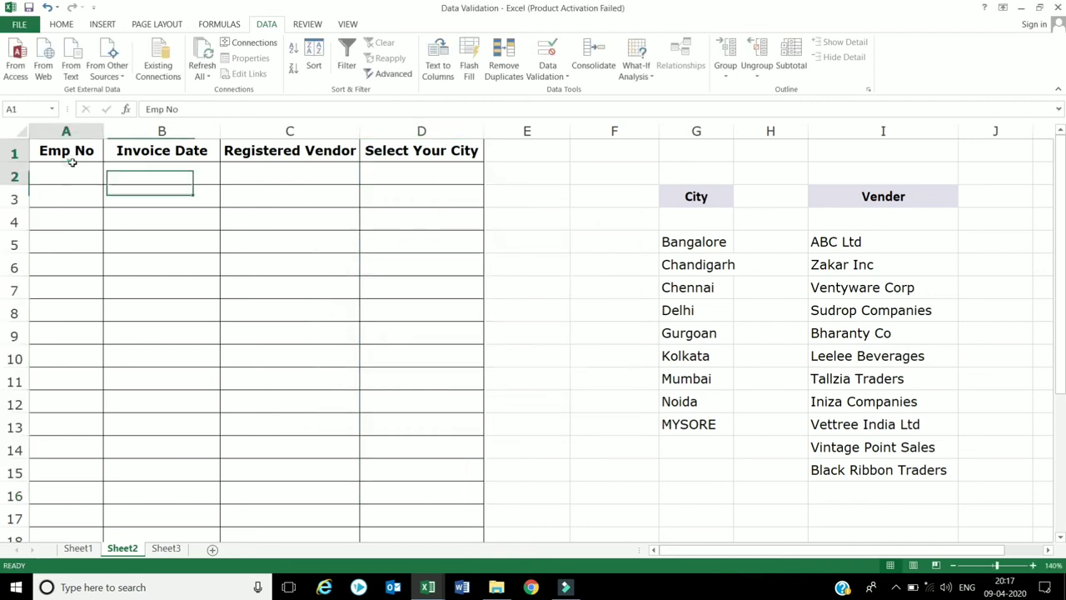
pyautogui.click(71, 171)
pyautogui.write('11')
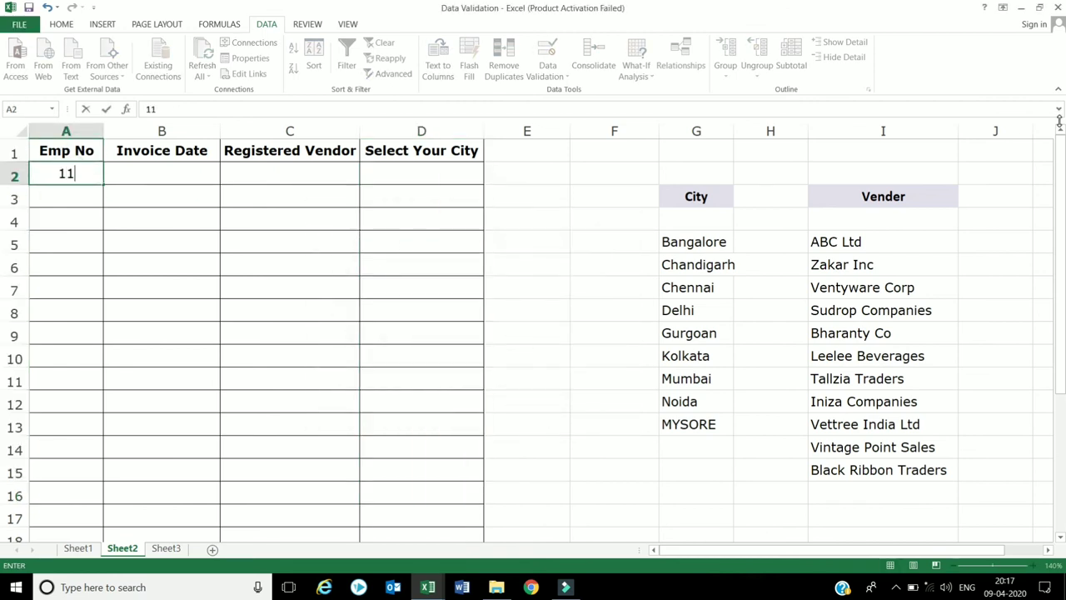
pyautogui.press('Tab')
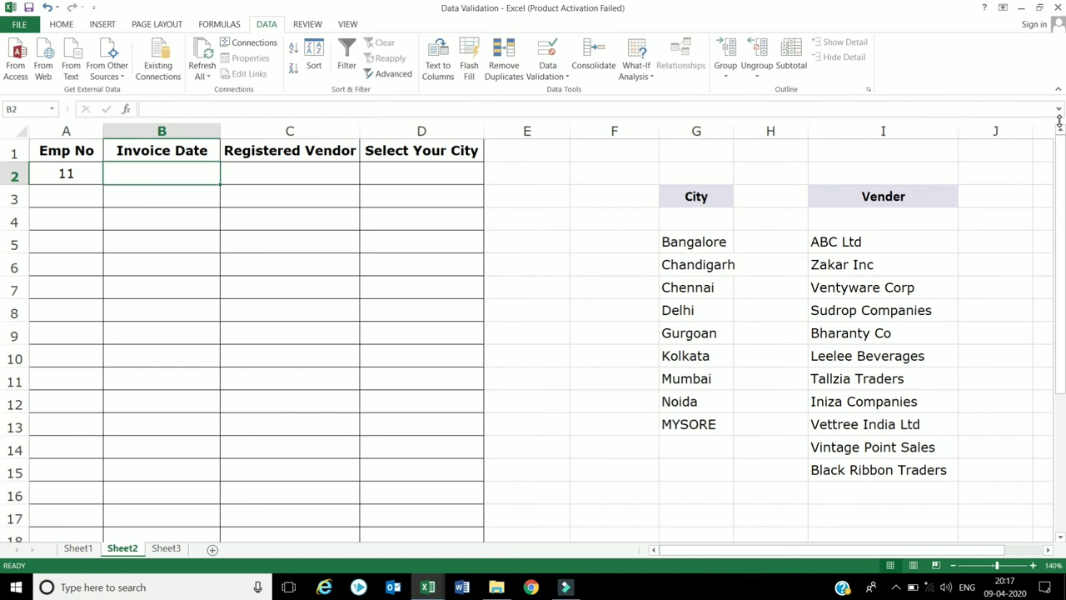
pyautogui.write('9')
pyautogui.press('End')
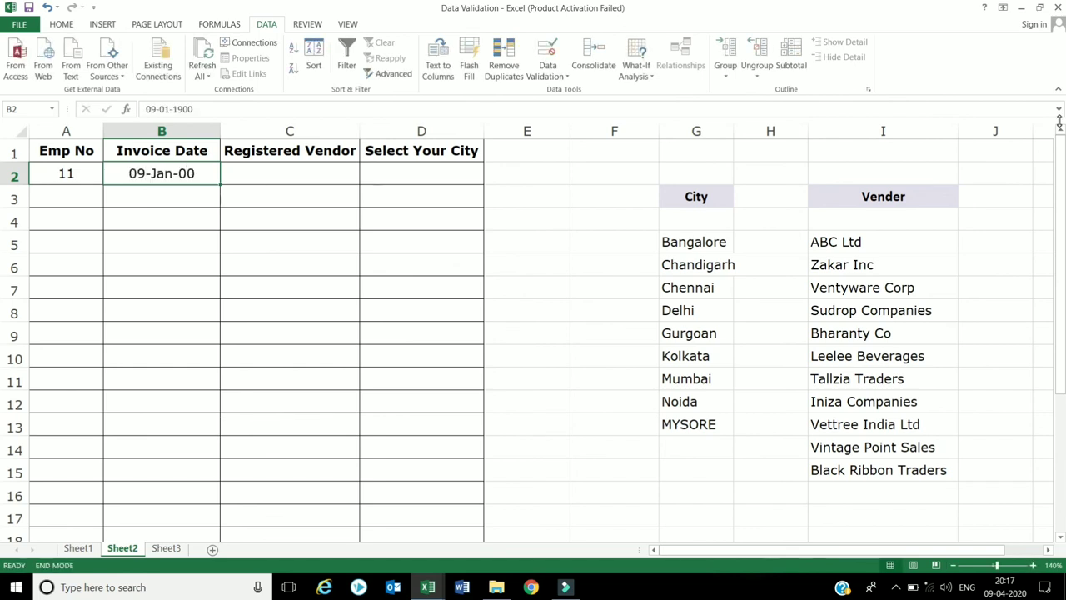
pyautogui.write('9/')
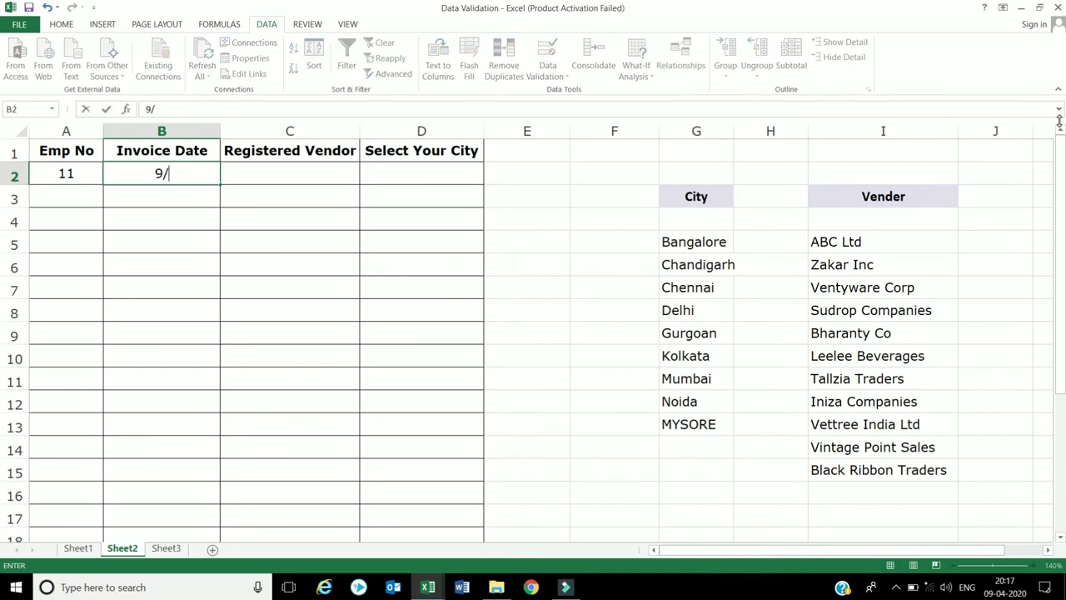
pyautogui.write('4')
pyautogui.press('Tab')
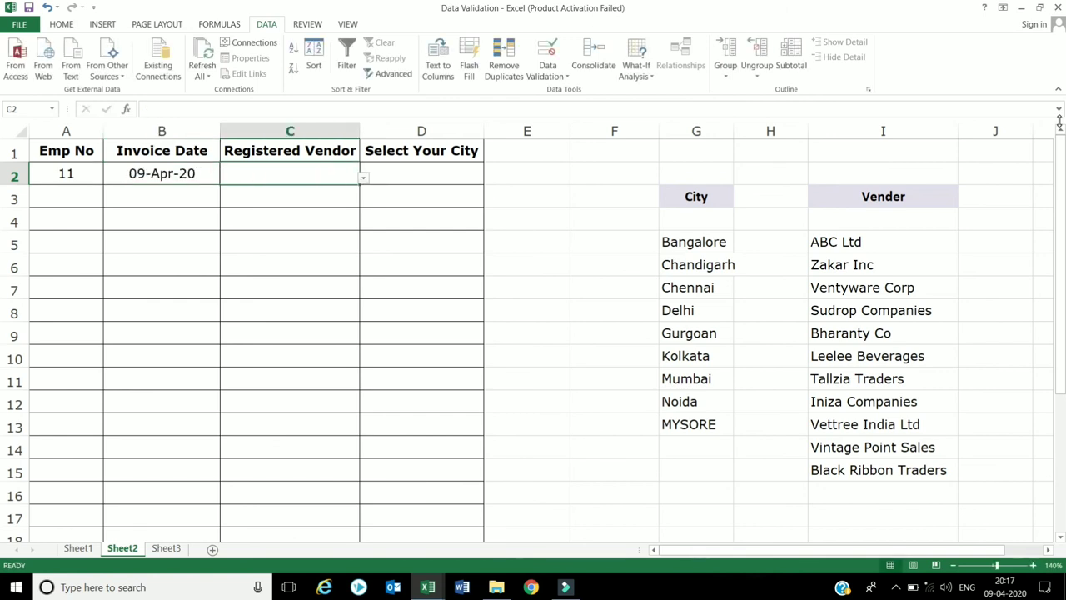
# - Choose Bharanty Co and Chennai from the C2 and D2 dropdowns
pyautogui.click(364, 178)
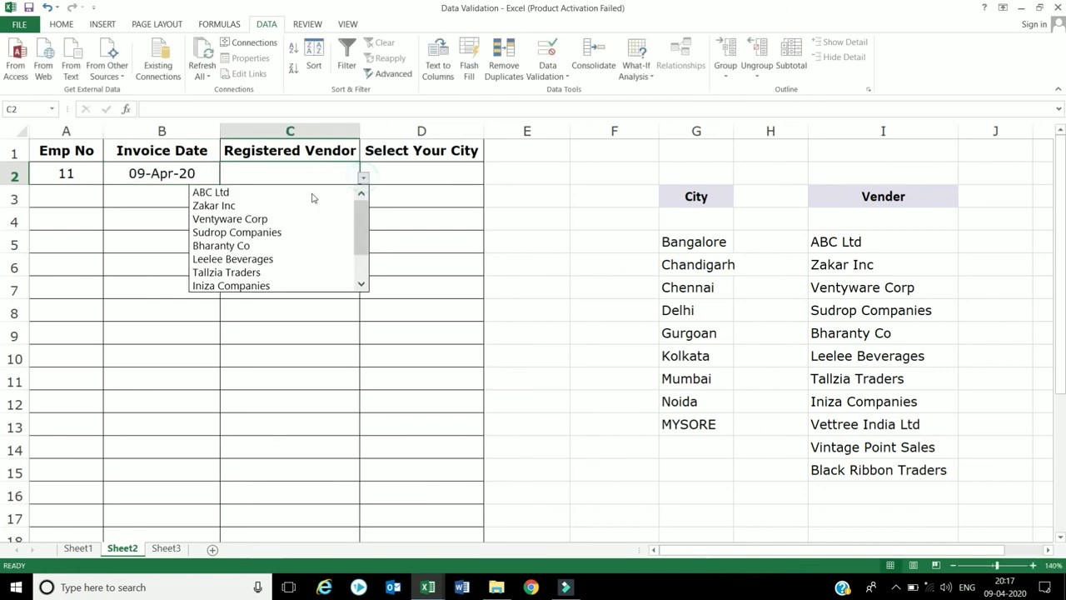
pyautogui.click(285, 246)
pyautogui.click(385, 175)
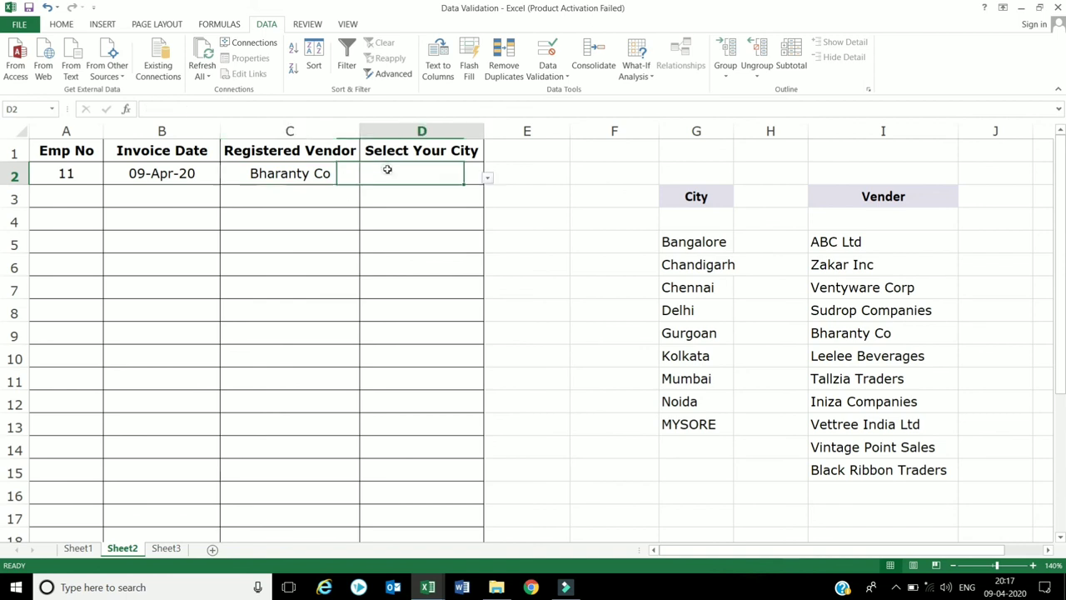
pyautogui.click(489, 178)
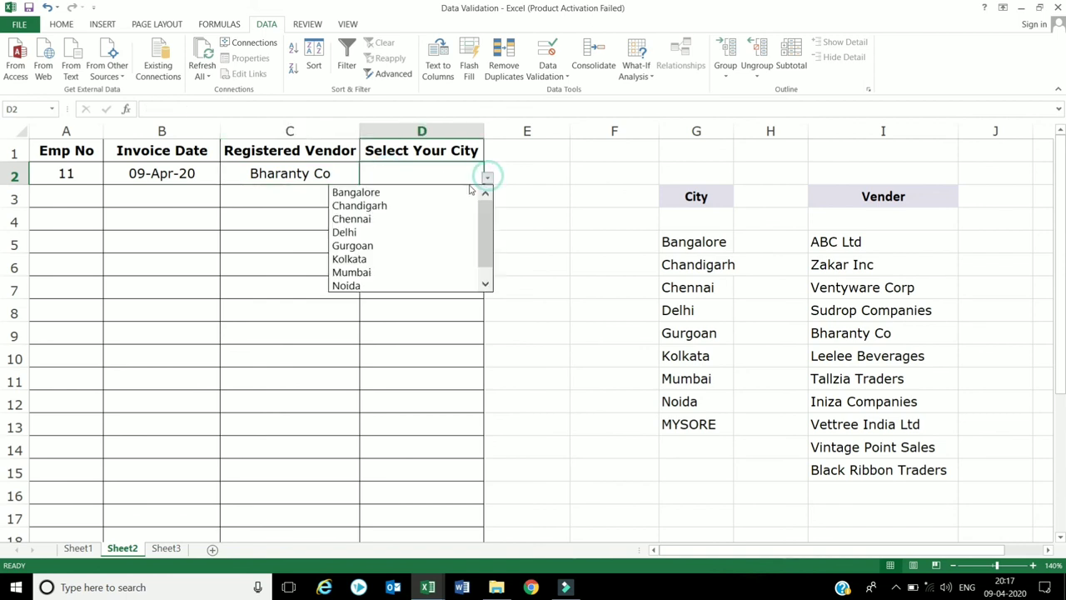
pyautogui.click(429, 217)
pyautogui.click(395, 210)
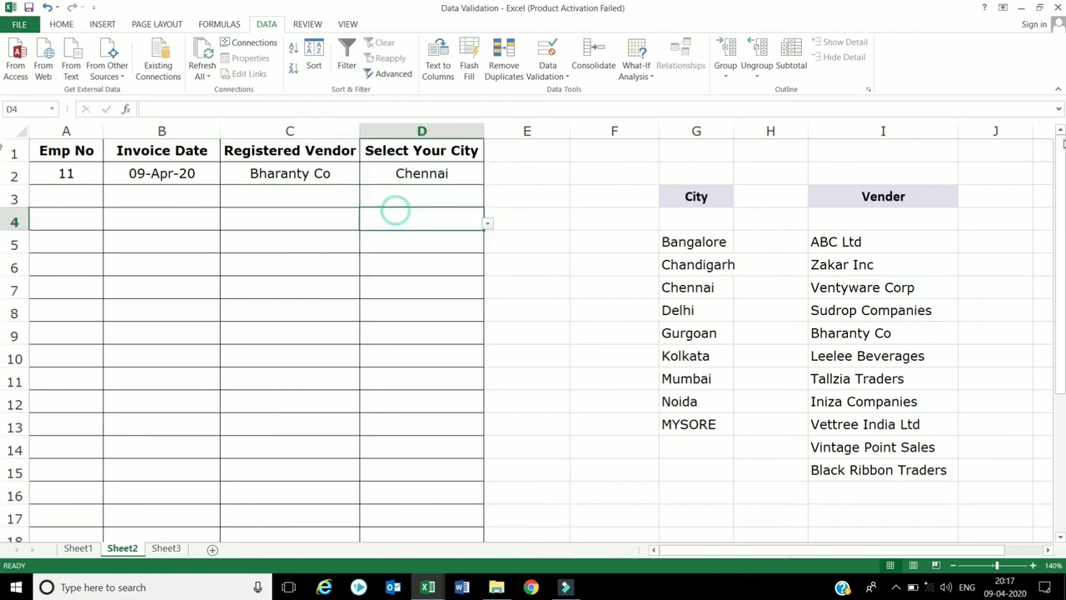
# - Enter employee number 22 and invoice date 10-Apr-20 in row 3
pyautogui.click(48, 206)
pyautogui.write('22')
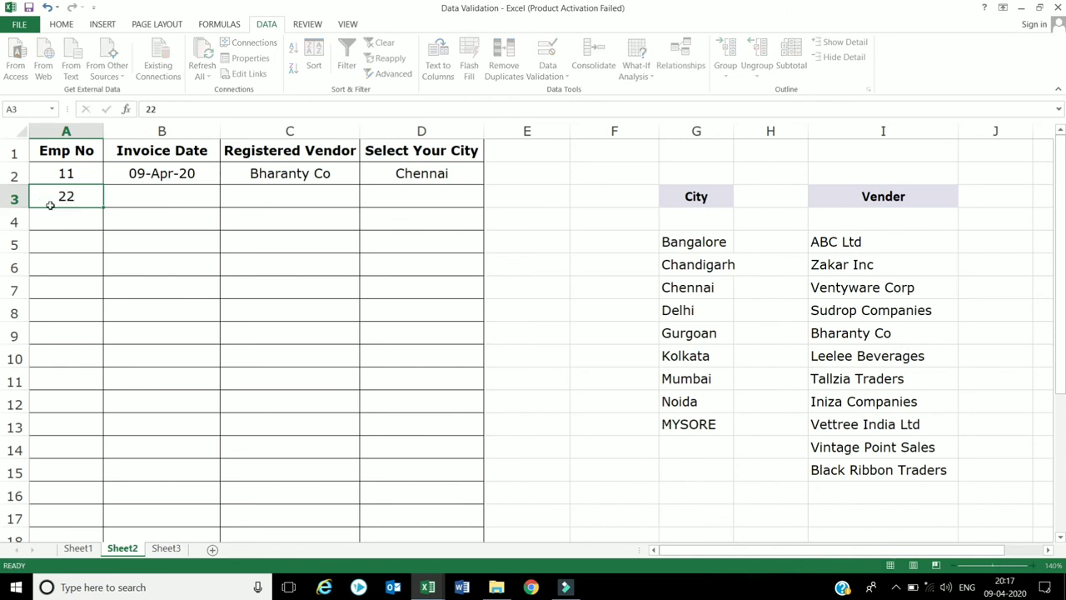
pyautogui.press('Tab')
pyautogui.write('10')
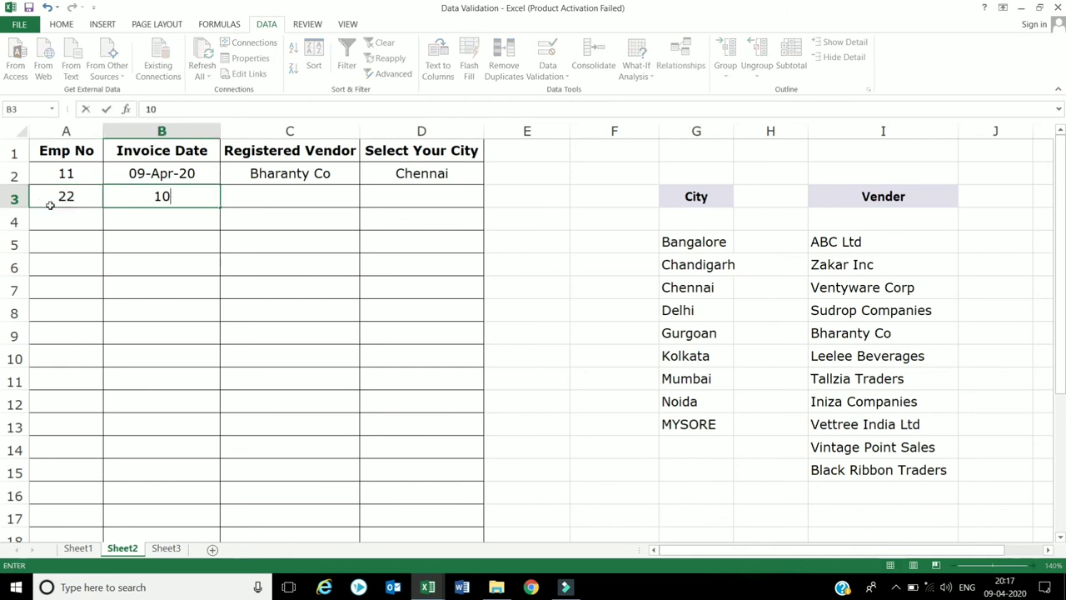
pyautogui.write('/4')
pyautogui.press('Tab')
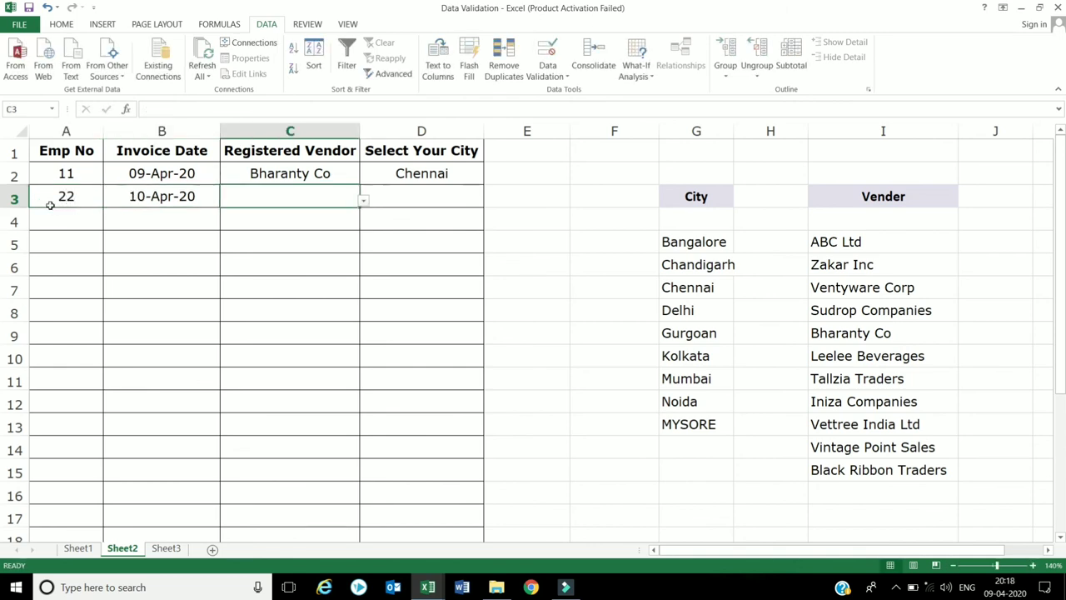
# - Pick Sudrop Companies and Bangalore from the C3 and D3 dropdowns
pyautogui.click(363, 201)
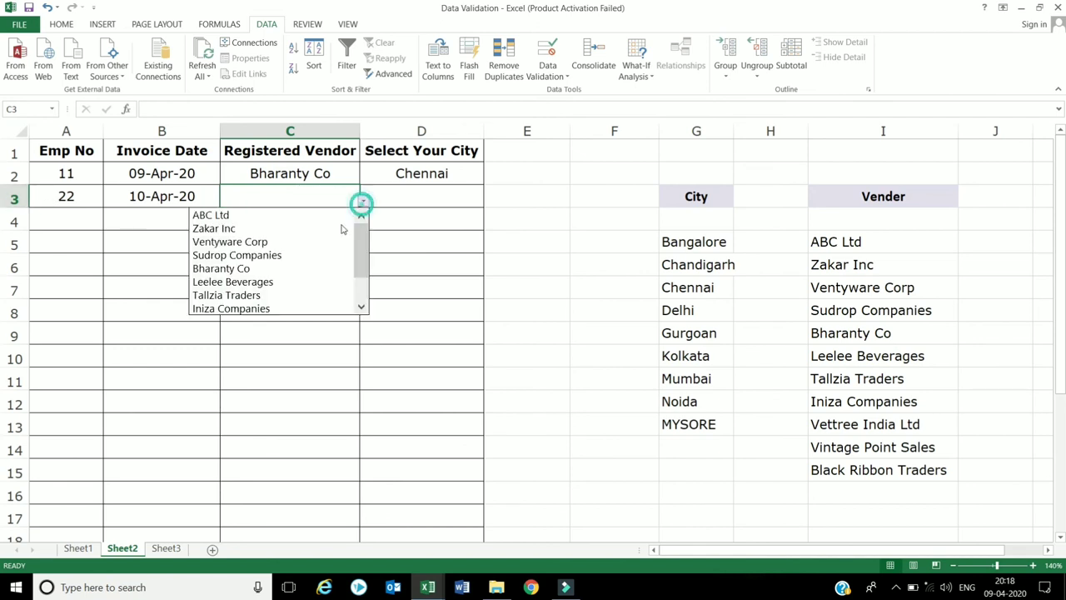
pyautogui.click(283, 254)
pyautogui.click(388, 196)
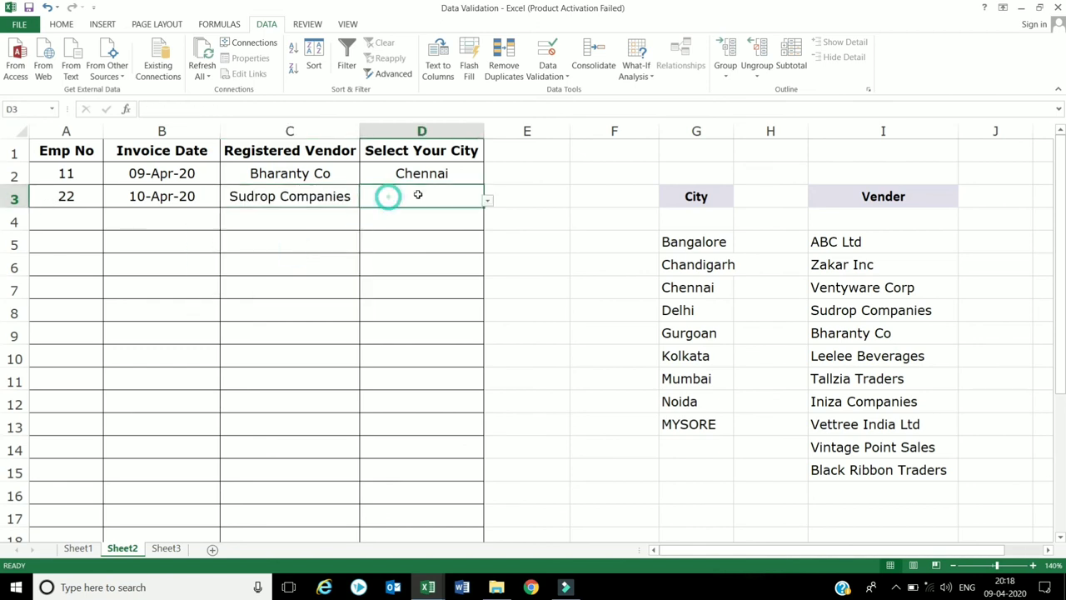
pyautogui.click(487, 200)
pyautogui.click(462, 218)
pyautogui.click(573, 260)
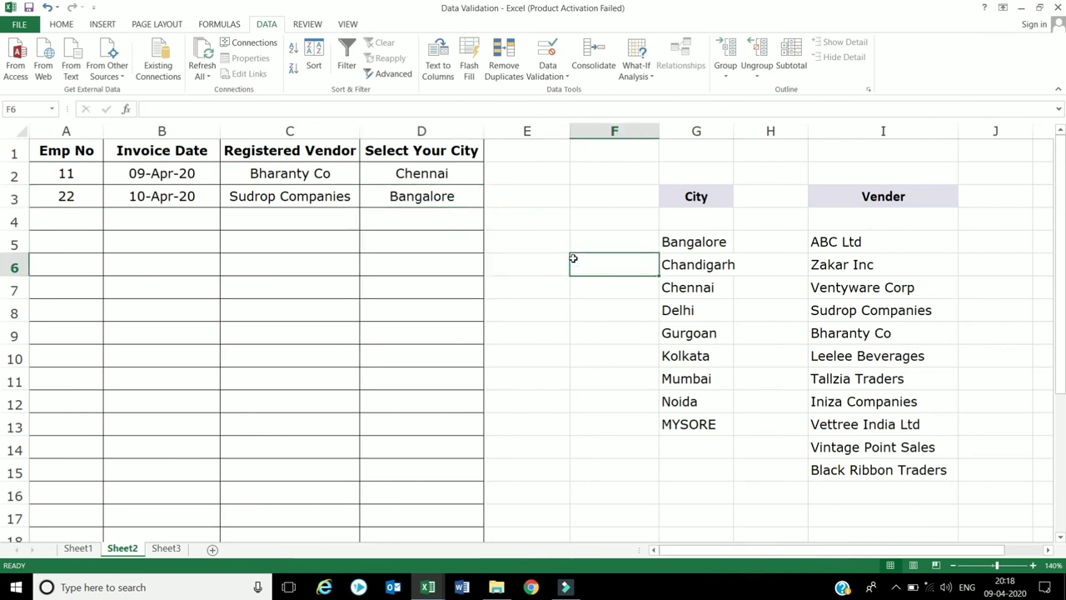